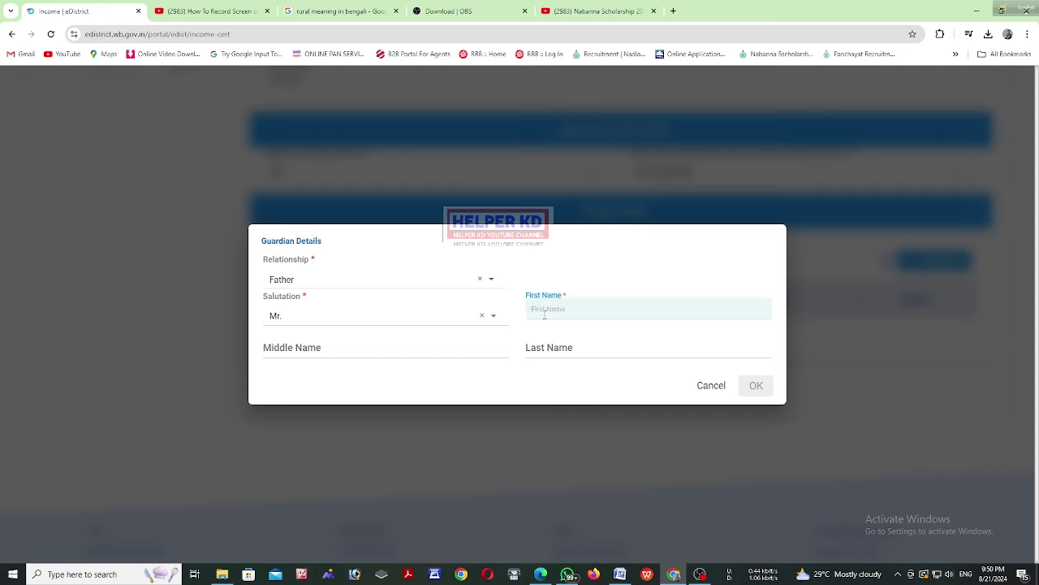
Add the father's first, middle and last names to Family Details and save the address and family step
{"action": "key", "text": "Tab"}
{"action": "key", "text": "Tab"}
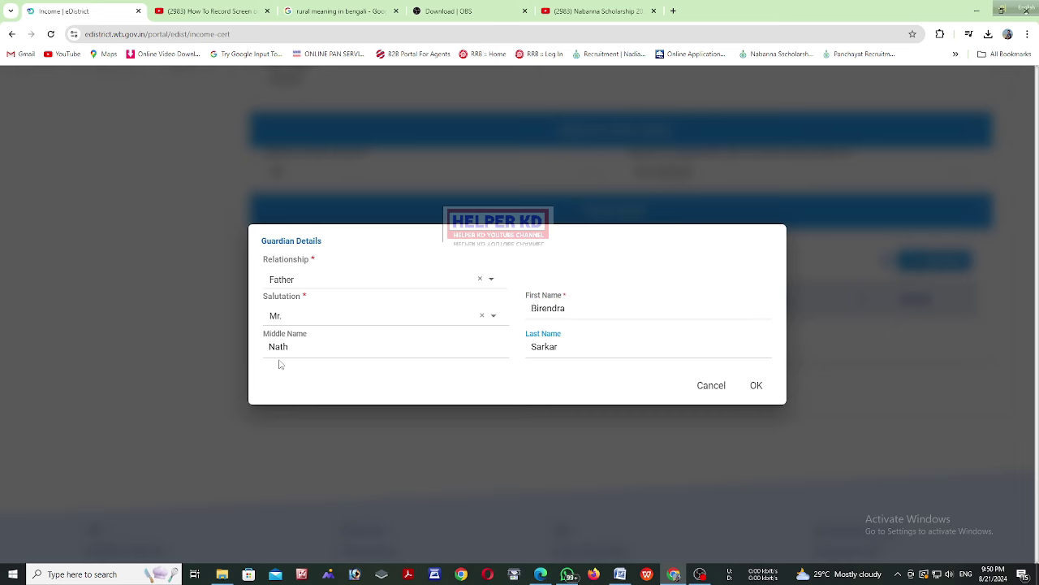
{"action": "left_click", "coordinate": [756, 388]}
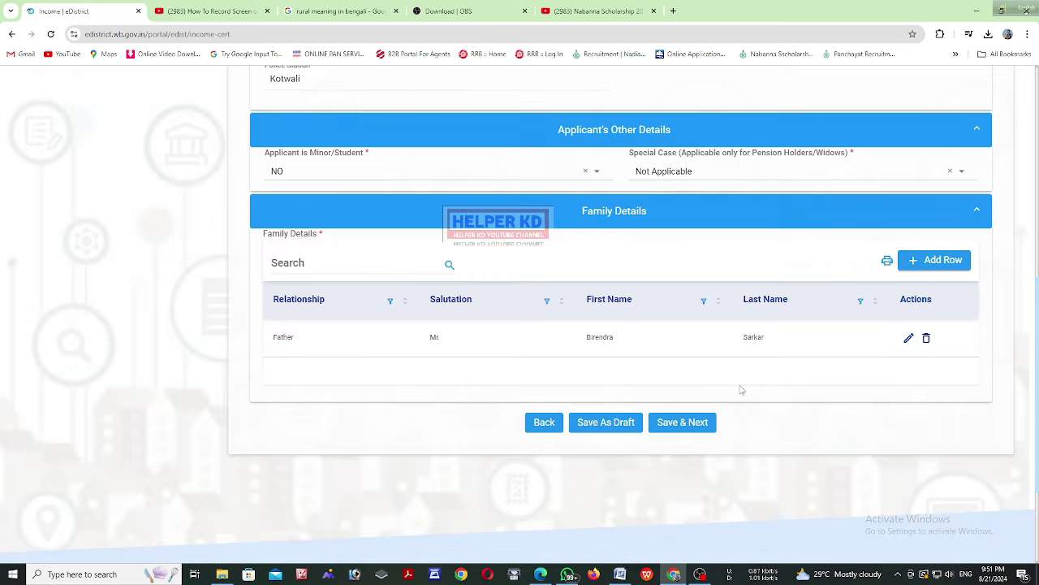
{"action": "left_click", "coordinate": [667, 424]}
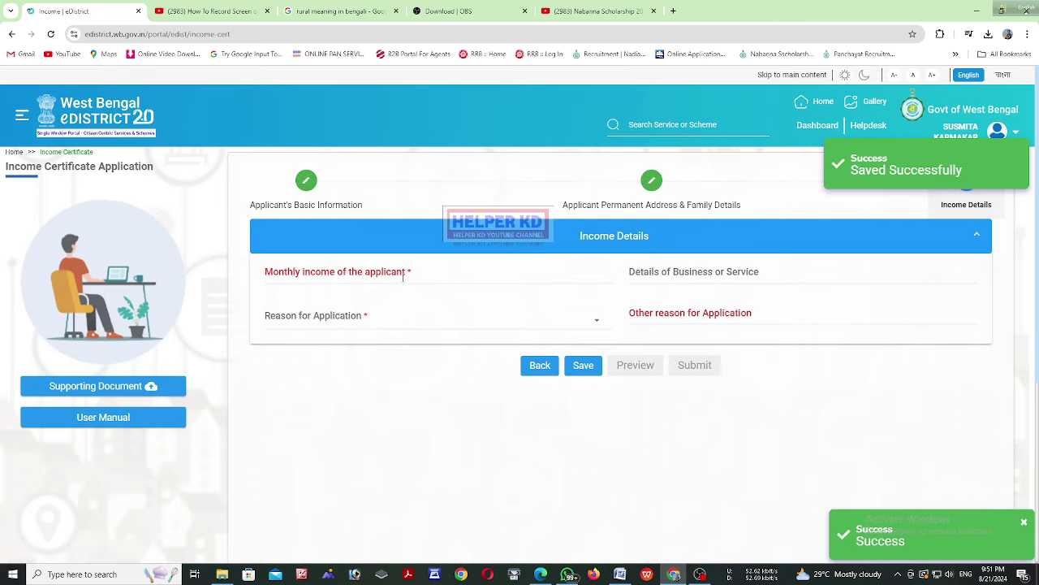
{"action": "left_click", "coordinate": [349, 274]}
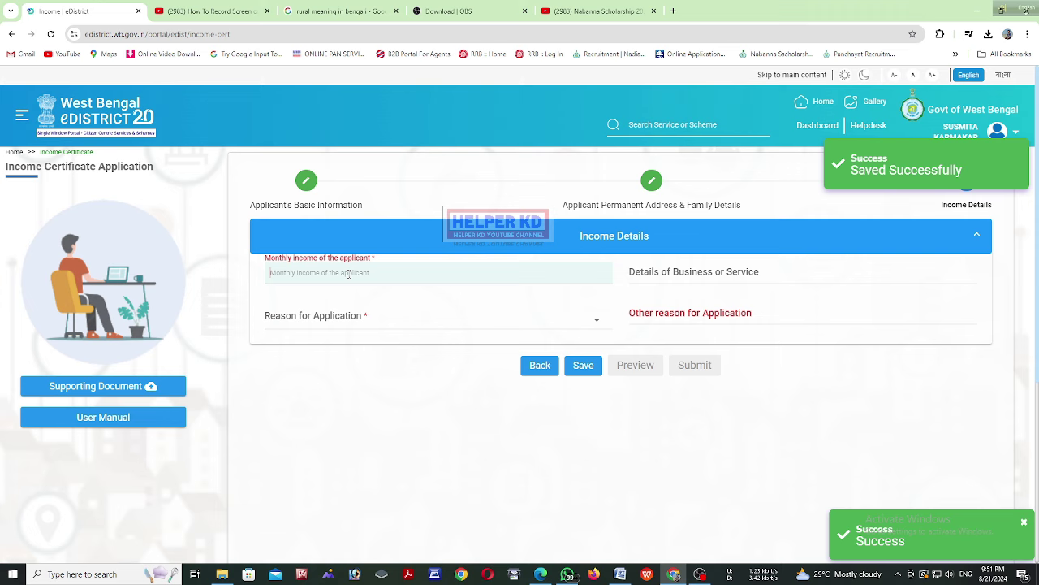
{"action": "key", "text": "Tab"}
{"action": "left_click", "coordinate": [391, 321]}
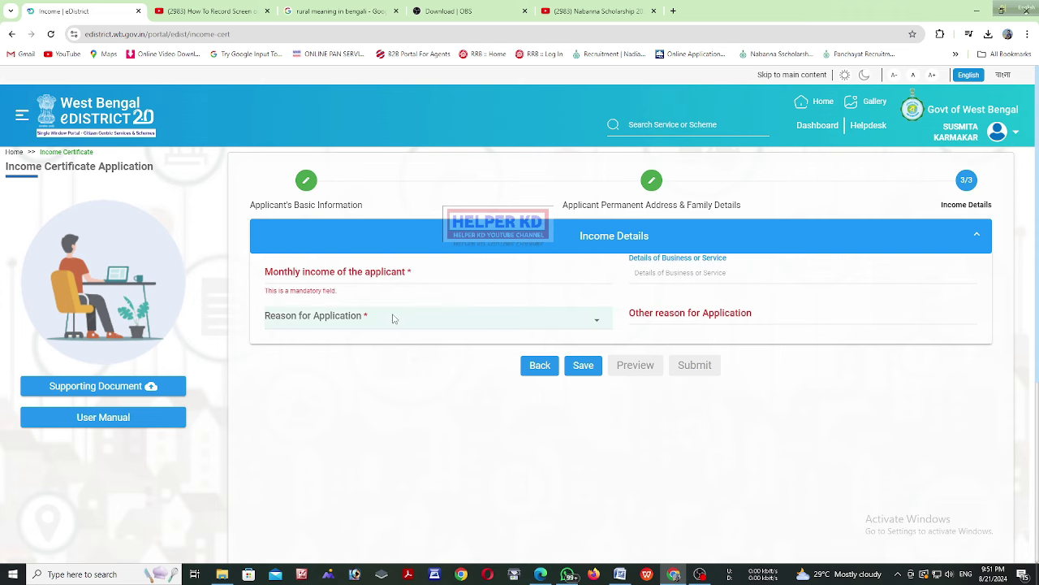
{"action": "left_click", "coordinate": [352, 275]}
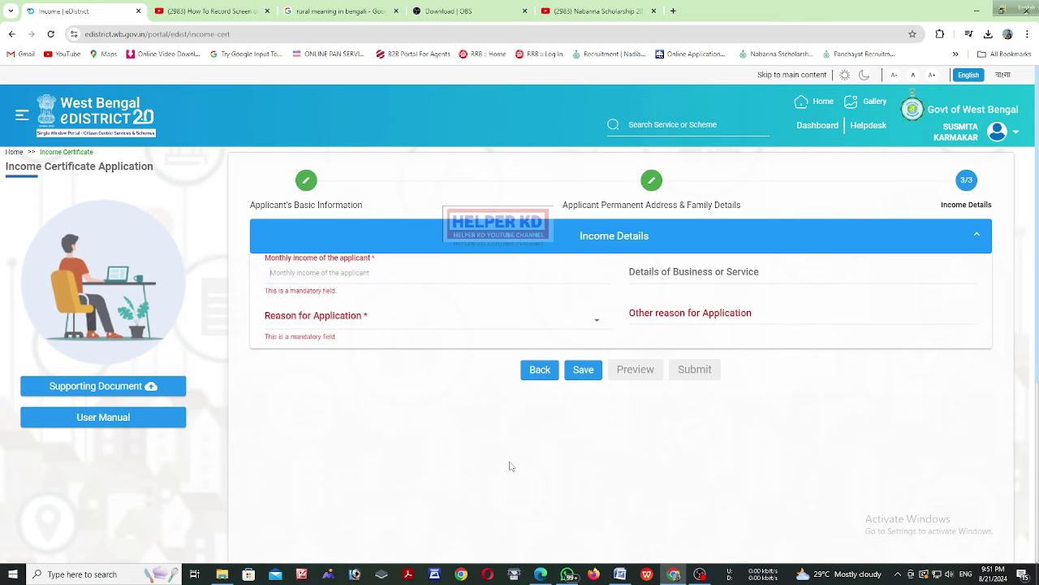
{"action": "left_click", "coordinate": [222, 574]}
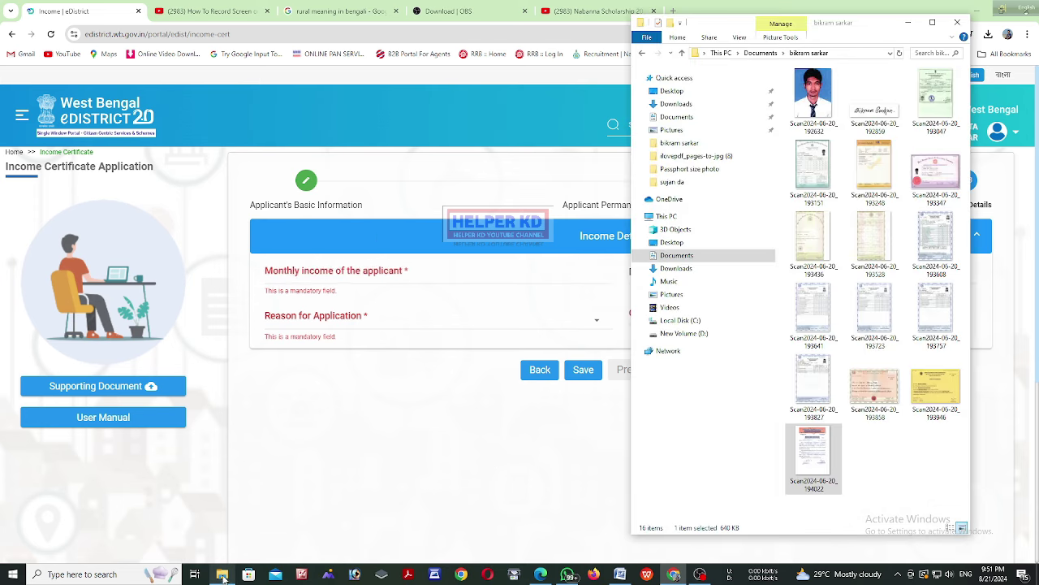
{"action": "double_click", "coordinate": [813, 451]}
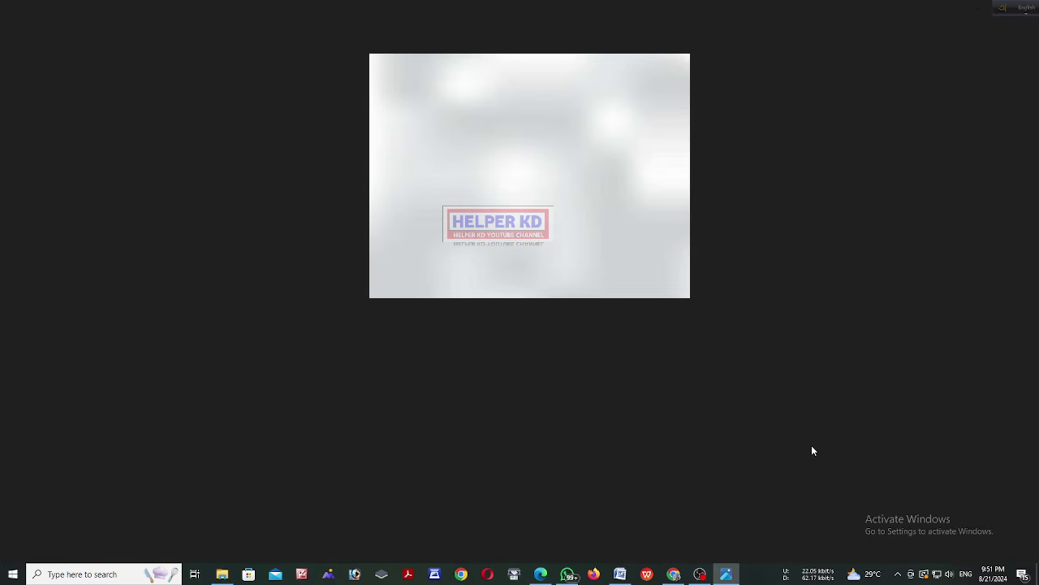
{"action": "scroll", "coordinate": [645, 338], "scroll_direction": "up", "scroll_amount": 5}
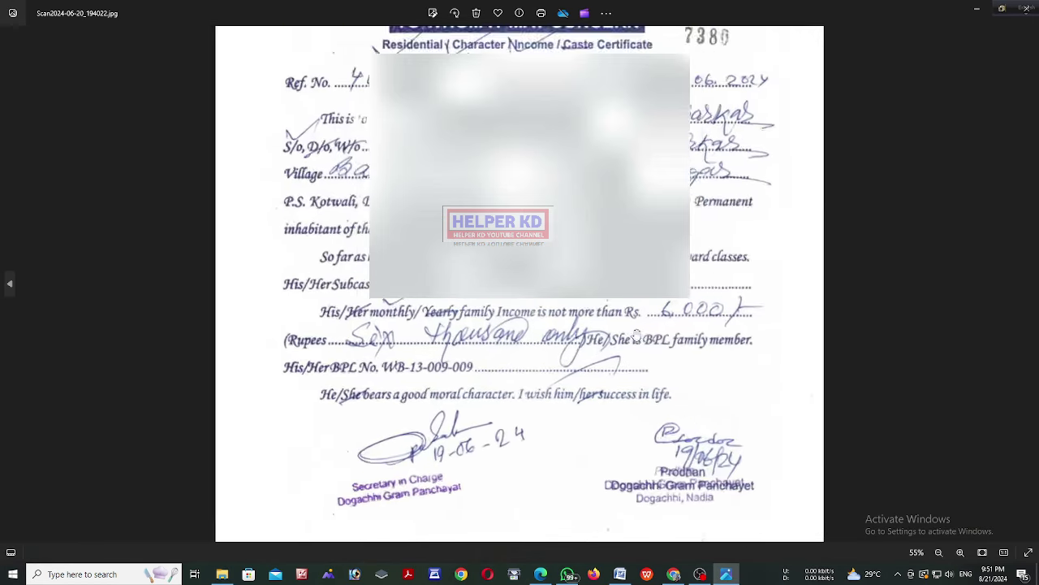
{"action": "scroll", "coordinate": [644, 337], "scroll_direction": "down", "scroll_amount": 2}
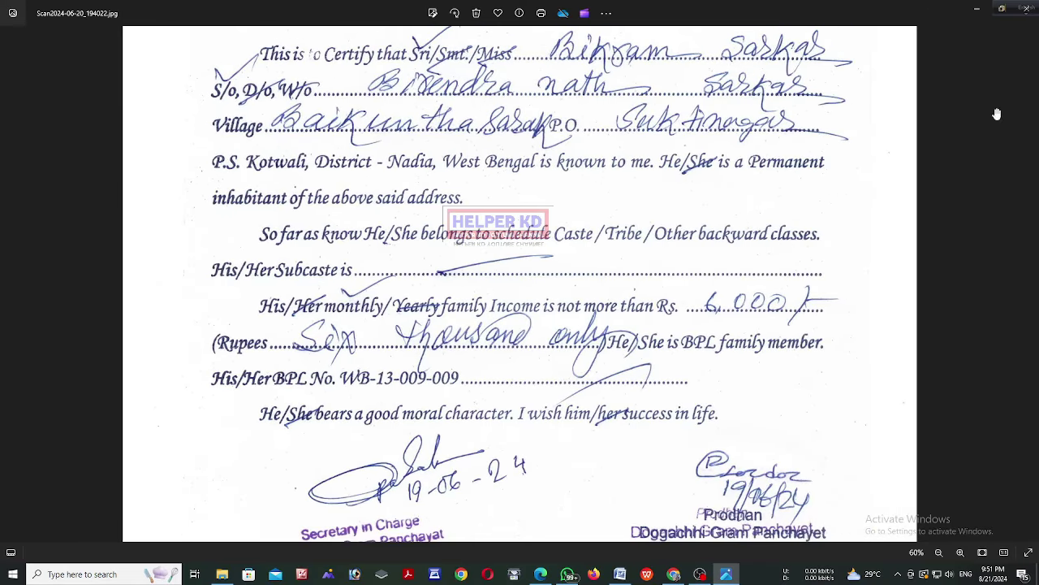
{"action": "left_click", "coordinate": [977, 10]}
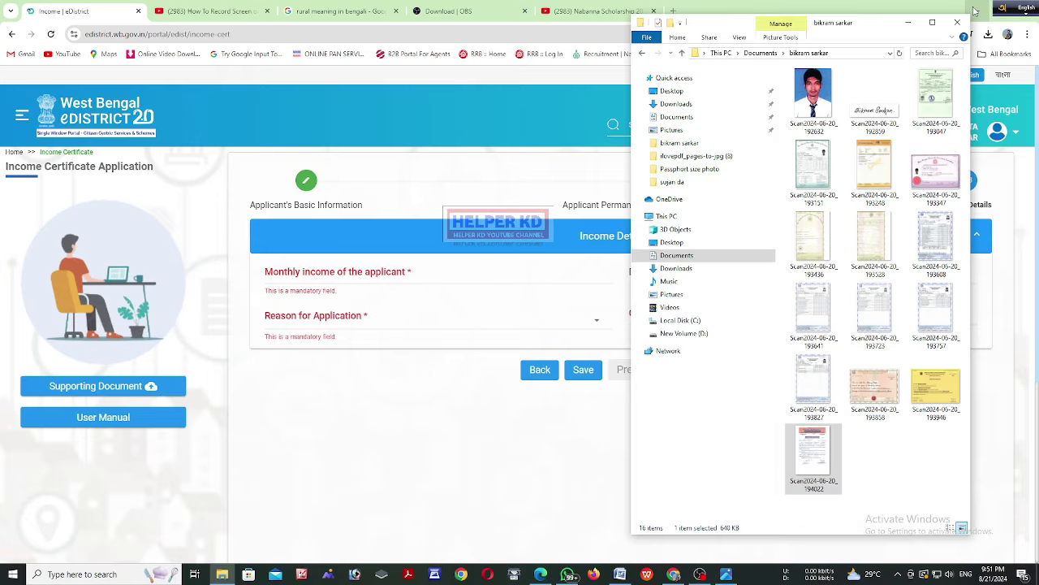
{"action": "left_click", "coordinate": [321, 274]}
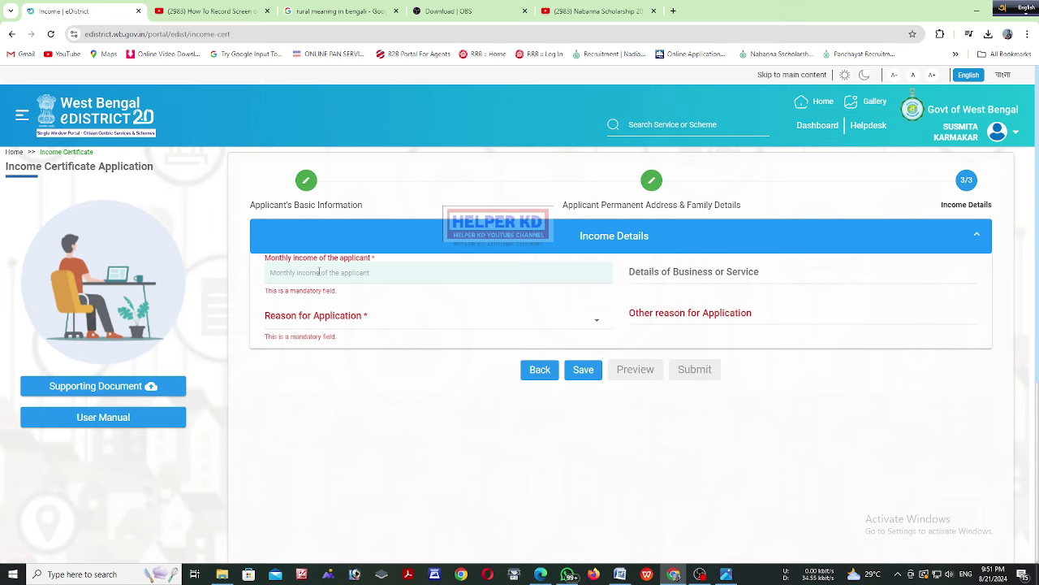
Enter monthly income 6000 and choose Other as the reason for application
{"action": "type", "text": "6000"}
{"action": "left_click", "coordinate": [327, 302]}
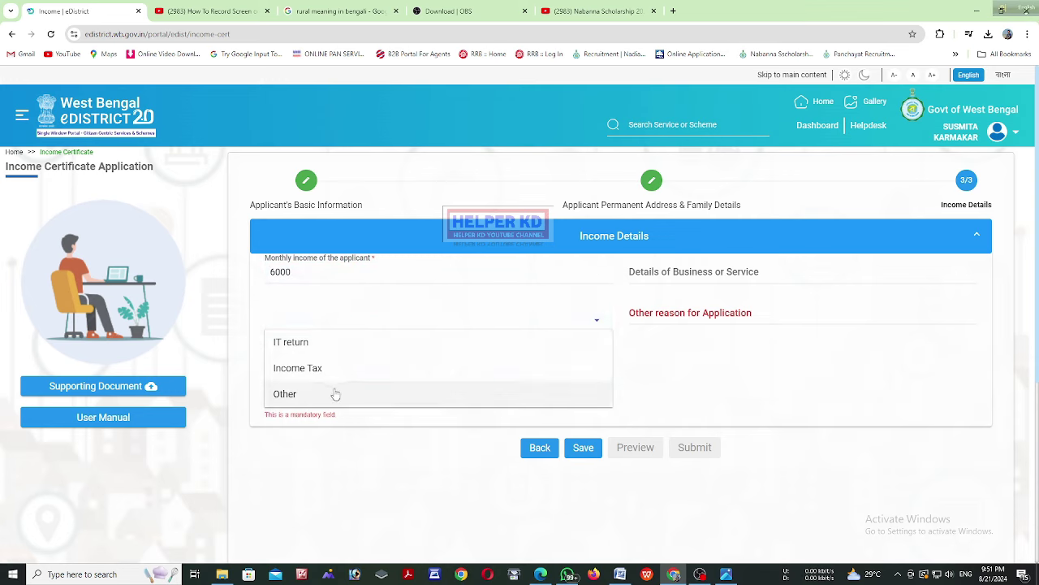
{"action": "left_click", "coordinate": [335, 394]}
Fill in 'higher education scholarship' as the other reason and save the income details
{"action": "left_click", "coordinate": [690, 274]}
{"action": "left_click", "coordinate": [697, 313]}
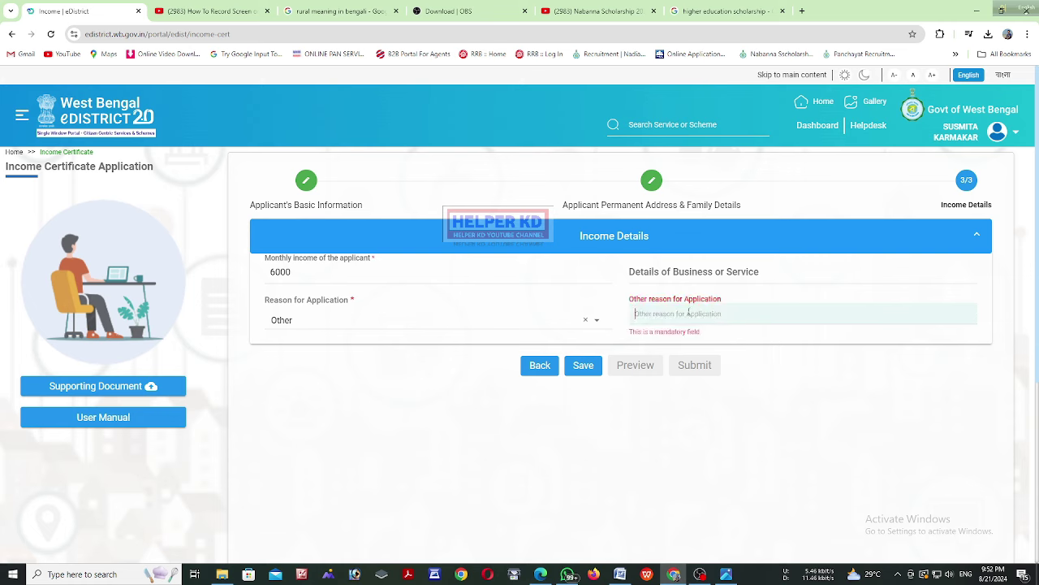
{"action": "type", "text": "higher education scholarship"}
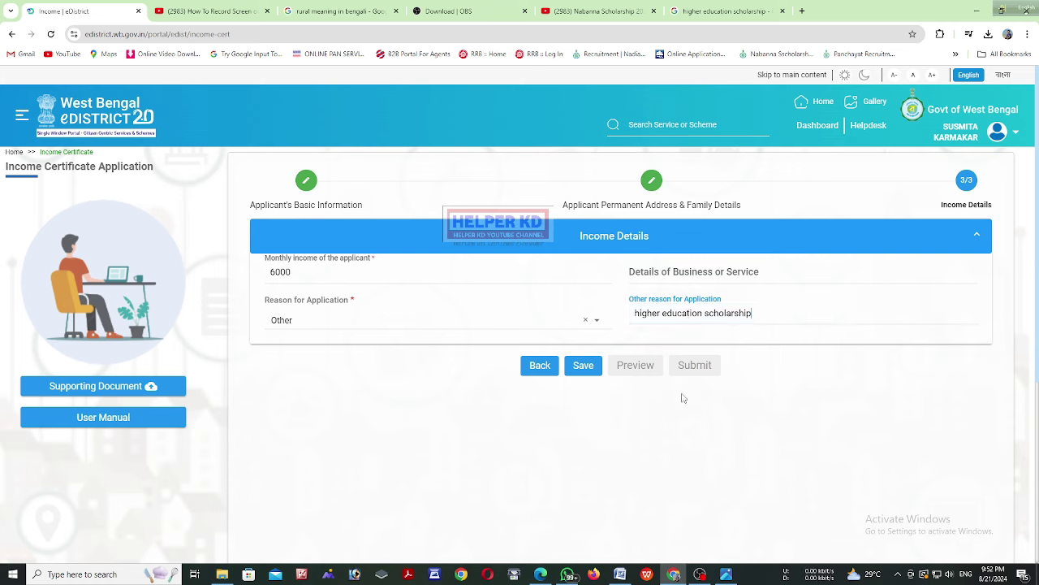
{"action": "left_click", "coordinate": [593, 371]}
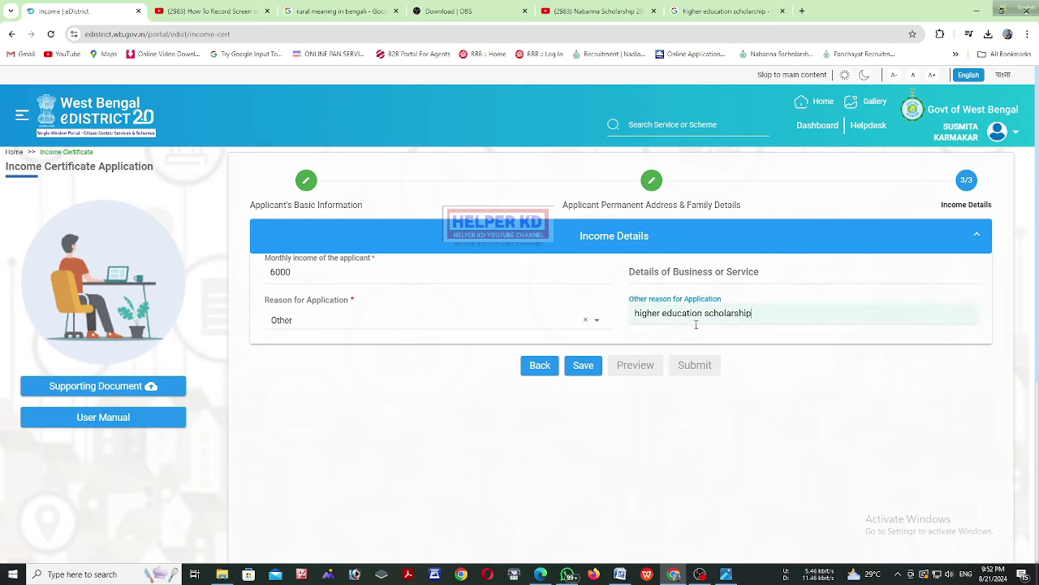
{"action": "type", "text": "higher education scholarship"}
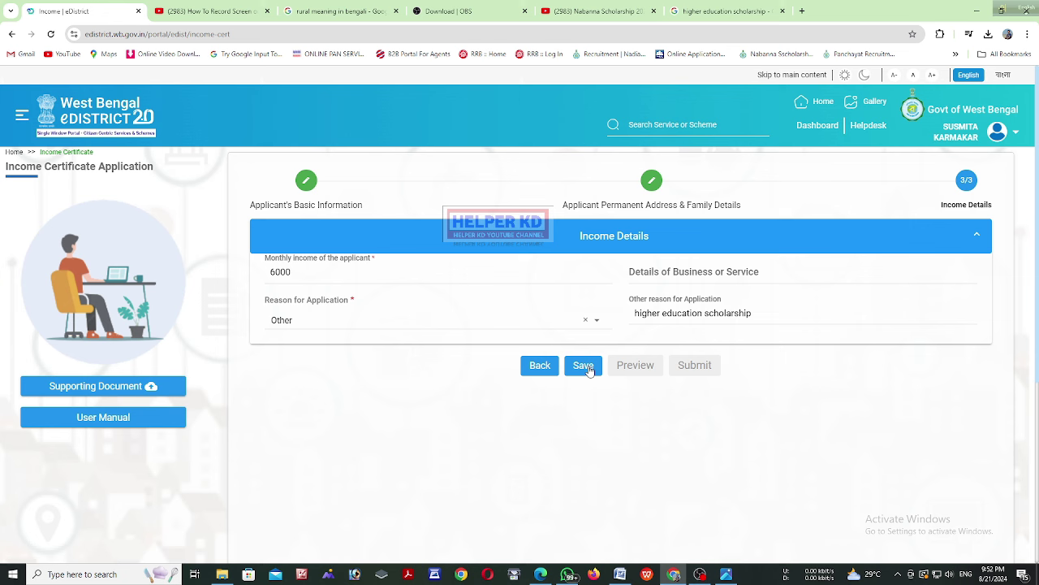
{"action": "left_click", "coordinate": [590, 370]}
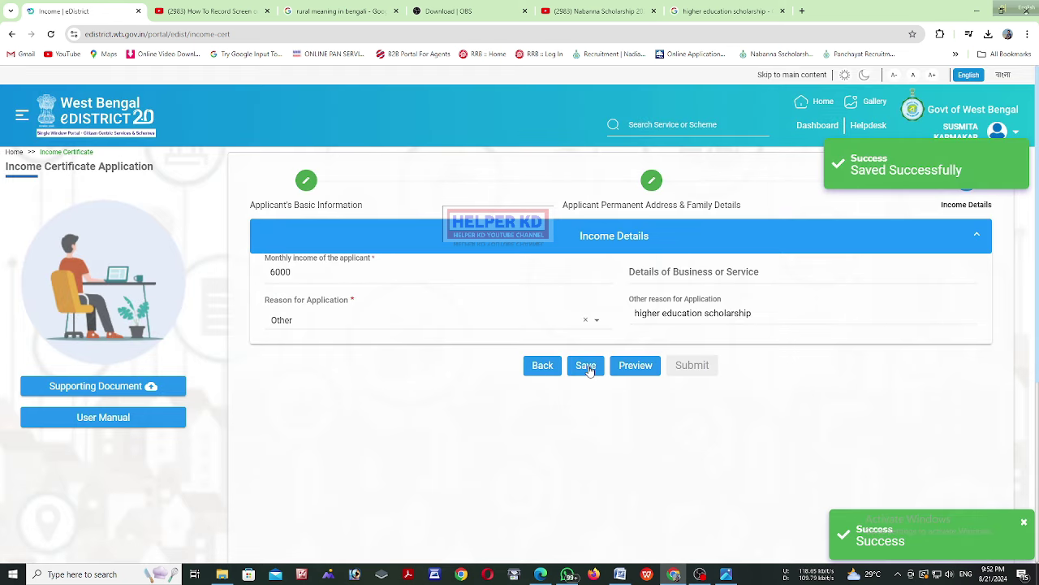
{"action": "left_click", "coordinate": [633, 367]}
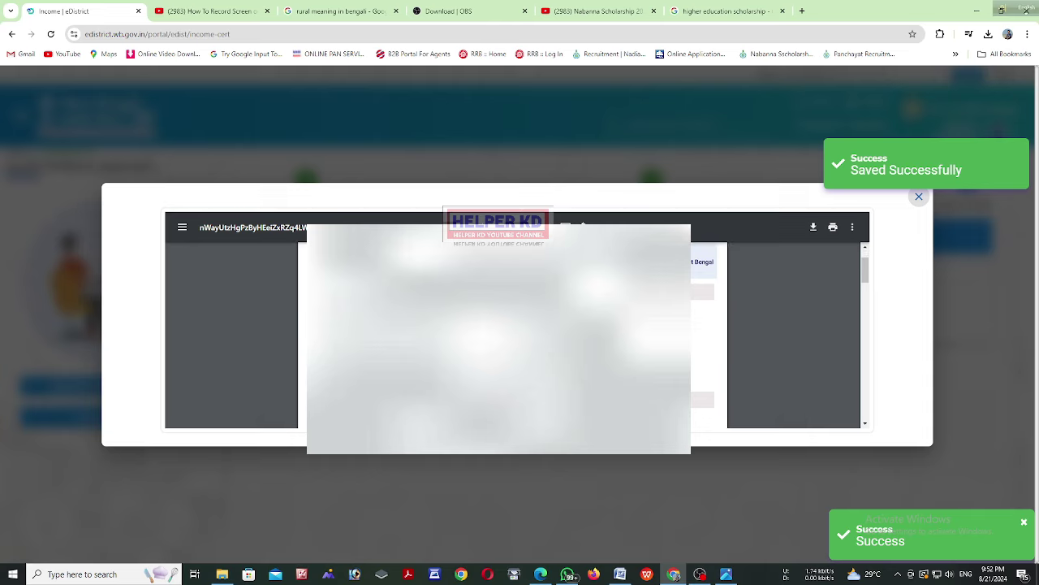
Scroll through the application preview PDF, then close it
{"action": "scroll", "coordinate": [780, 333], "scroll_direction": "down", "scroll_amount": 3}
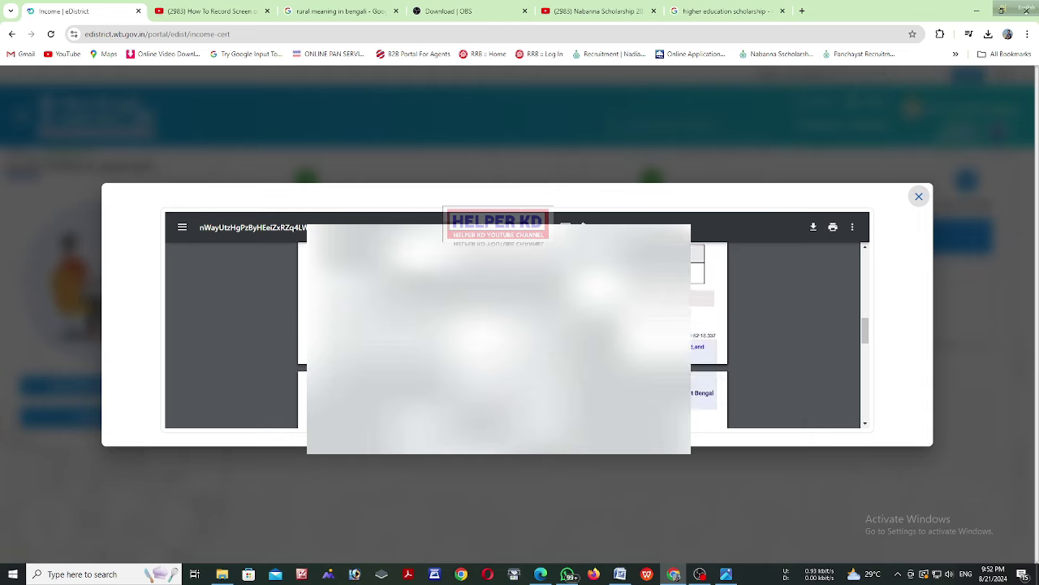
{"action": "scroll", "coordinate": [779, 333], "scroll_direction": "down", "scroll_amount": 3}
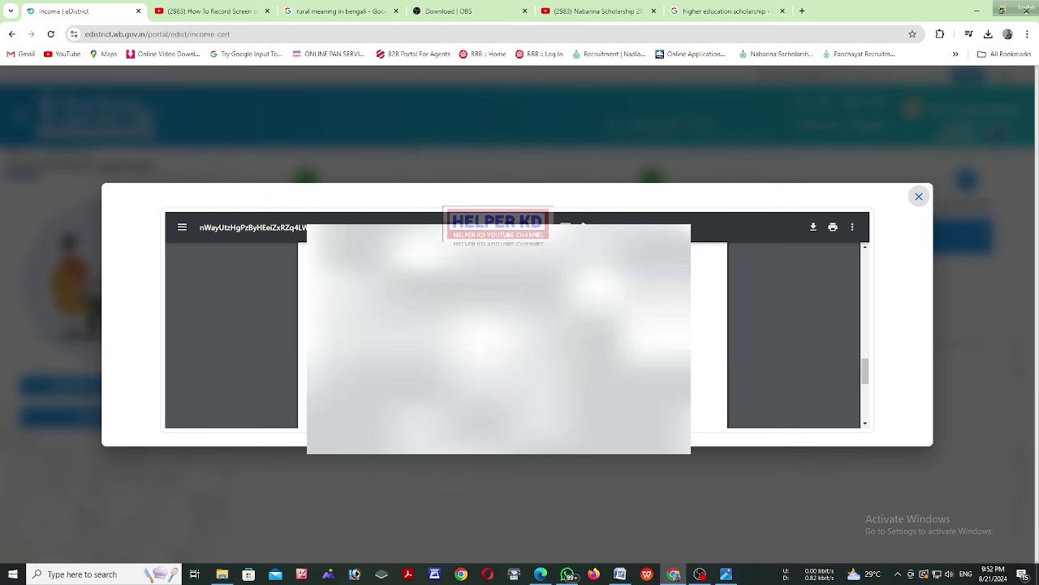
{"action": "scroll", "coordinate": [780, 333], "scroll_direction": "down", "scroll_amount": 2}
{"action": "left_click", "coordinate": [920, 197]}
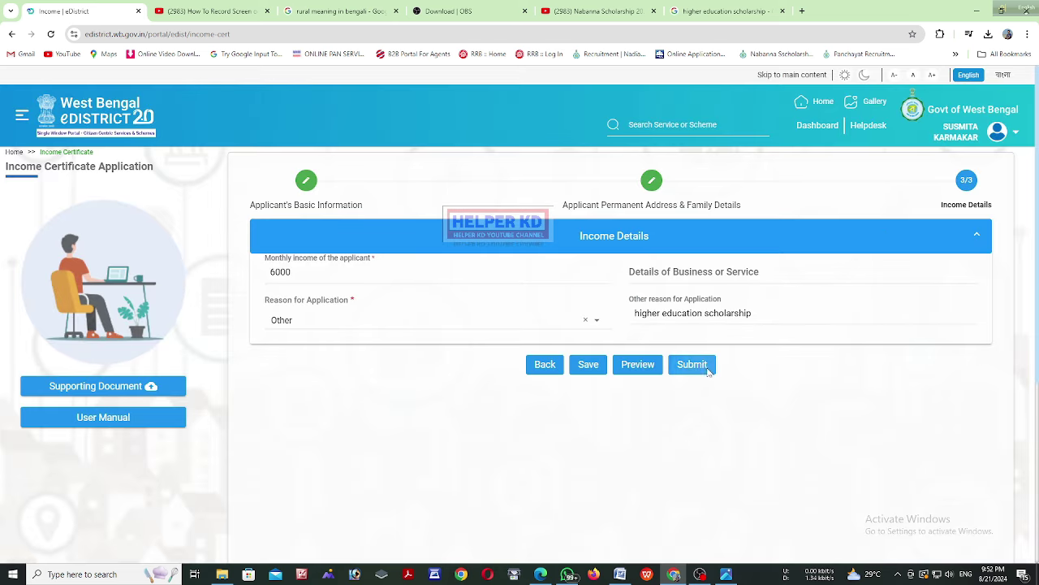
Submit the form and review the required documents: residential proof, photograph, income proof, other documents
{"action": "left_click", "coordinate": [706, 371]}
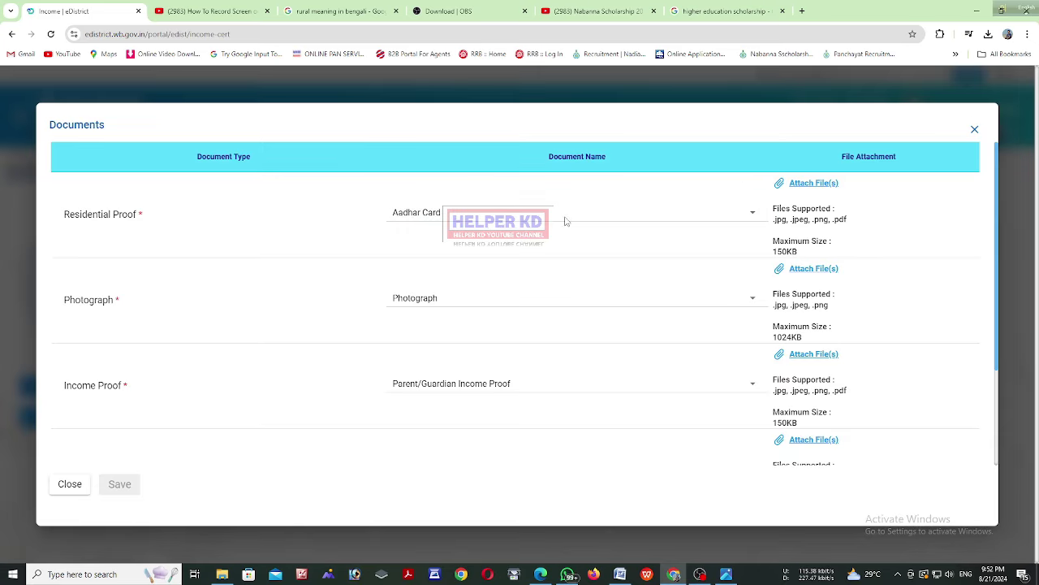
{"action": "scroll", "coordinate": [627, 244], "scroll_direction": "down", "scroll_amount": 3}
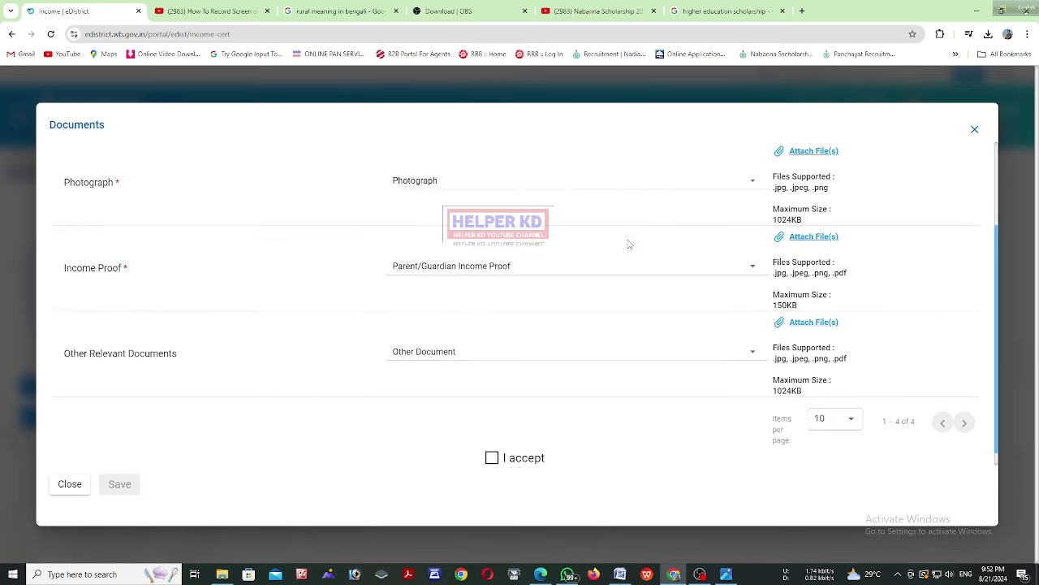
{"action": "scroll", "coordinate": [626, 242], "scroll_direction": "up", "scroll_amount": 3}
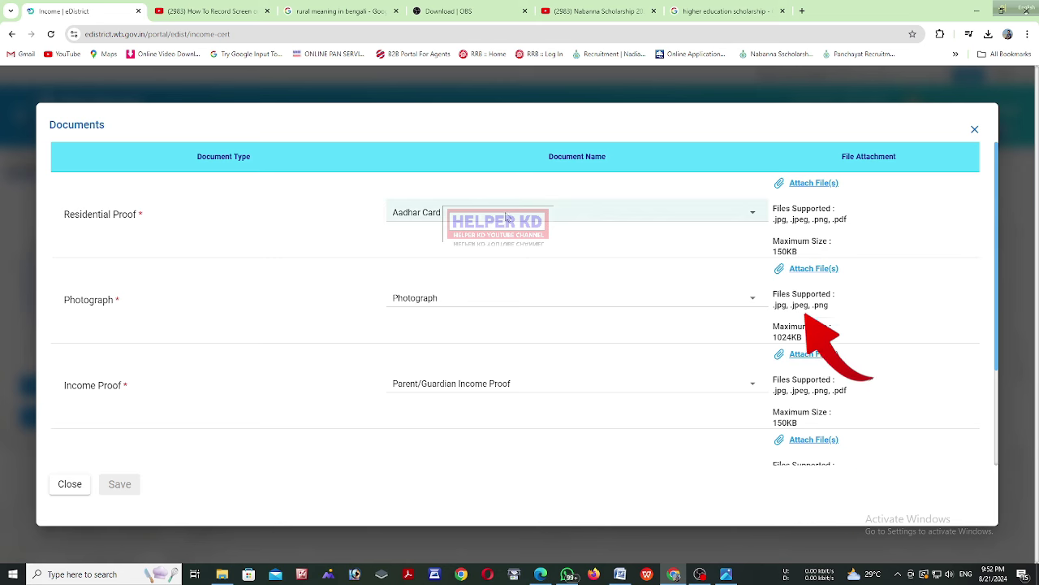
Attach the Aadhaar card scan from Downloads as the Residential Proof document
{"action": "left_click", "coordinate": [806, 184]}
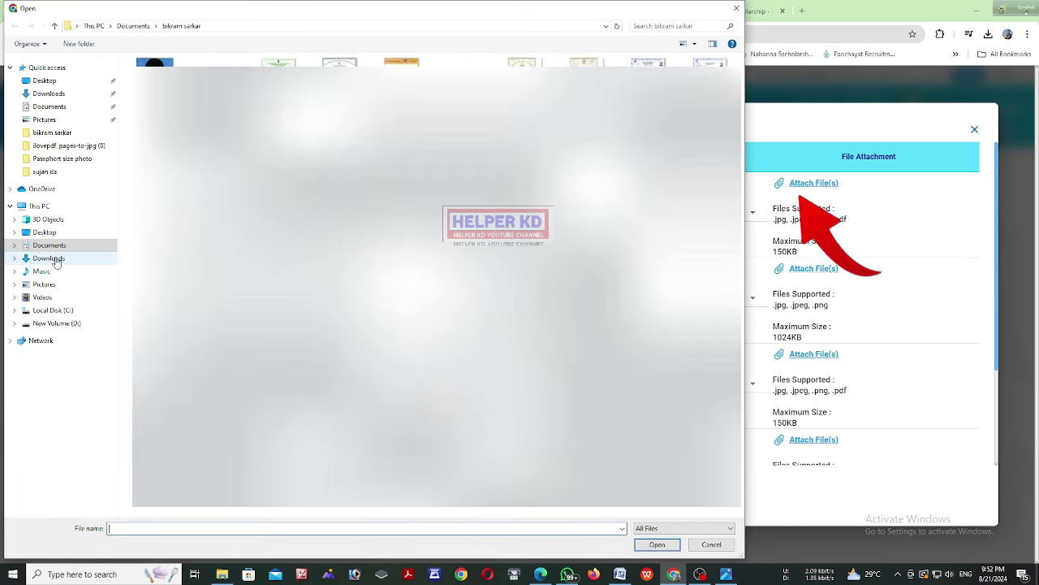
{"action": "left_click", "coordinate": [49, 271]}
{"action": "left_click", "coordinate": [53, 259]}
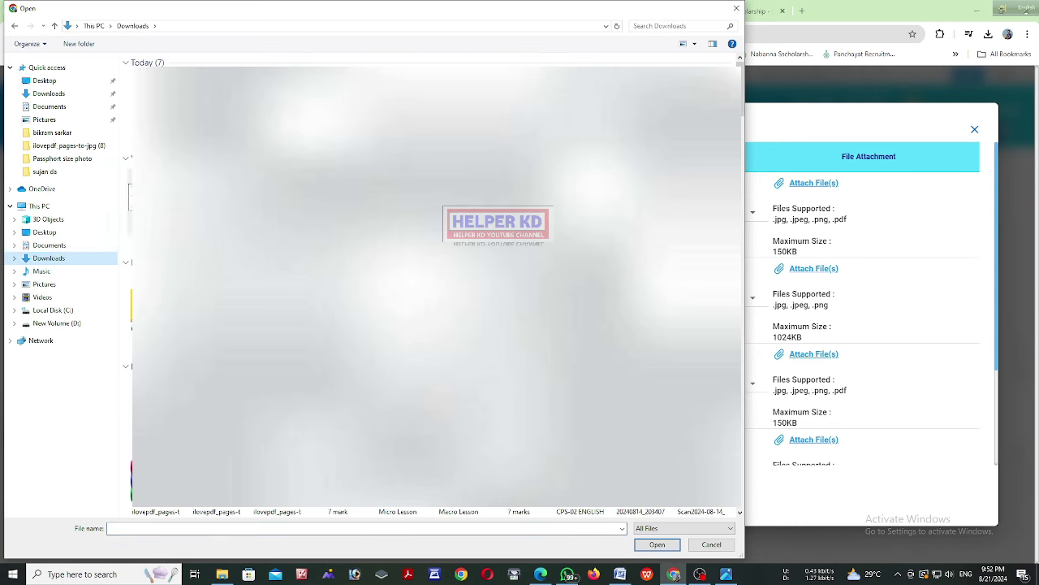
{"action": "key", "text": "Tab"}
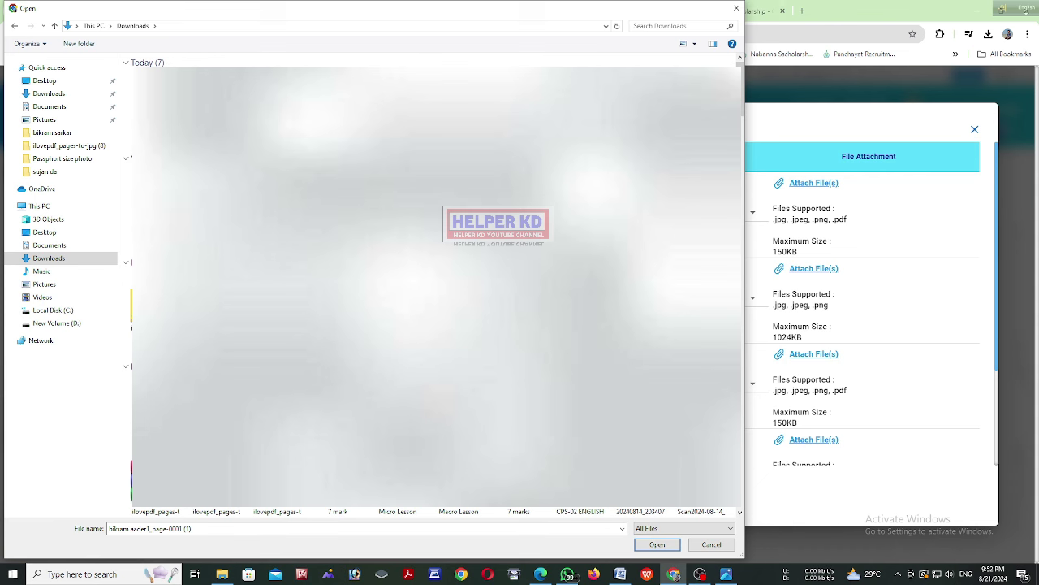
{"action": "left_click", "coordinate": [657, 544]}
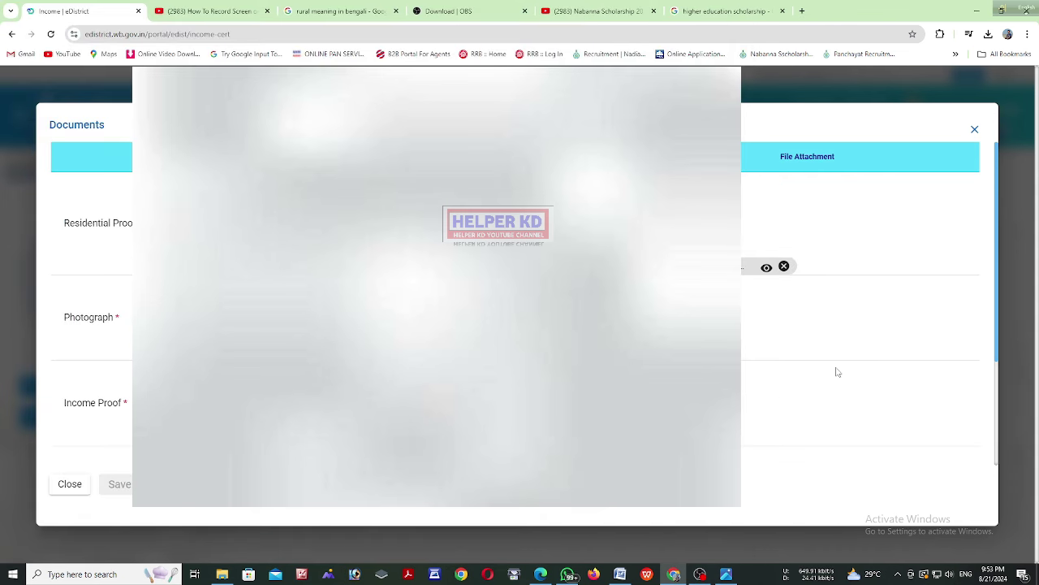
{"action": "left_click", "coordinate": [766, 268]}
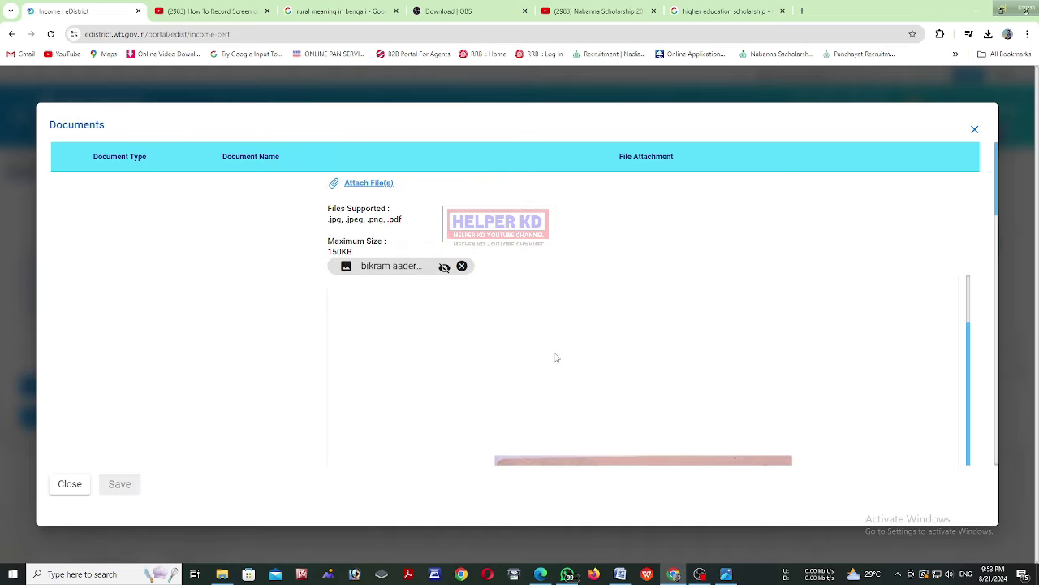
{"action": "scroll", "coordinate": [918, 354], "scroll_direction": "down", "scroll_amount": 2}
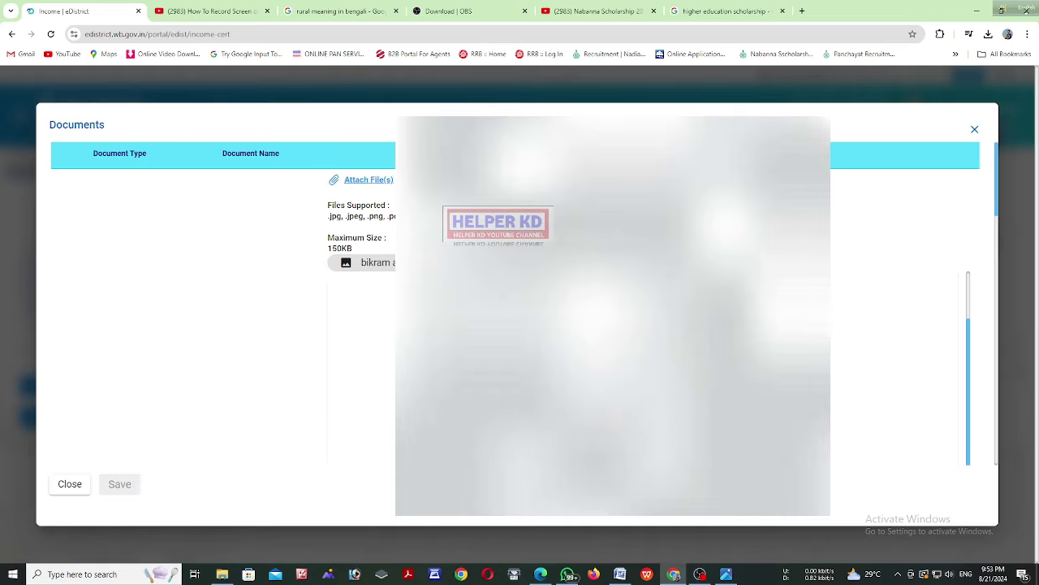
{"action": "scroll", "coordinate": [520, 325], "scroll_direction": "down", "scroll_amount": 3}
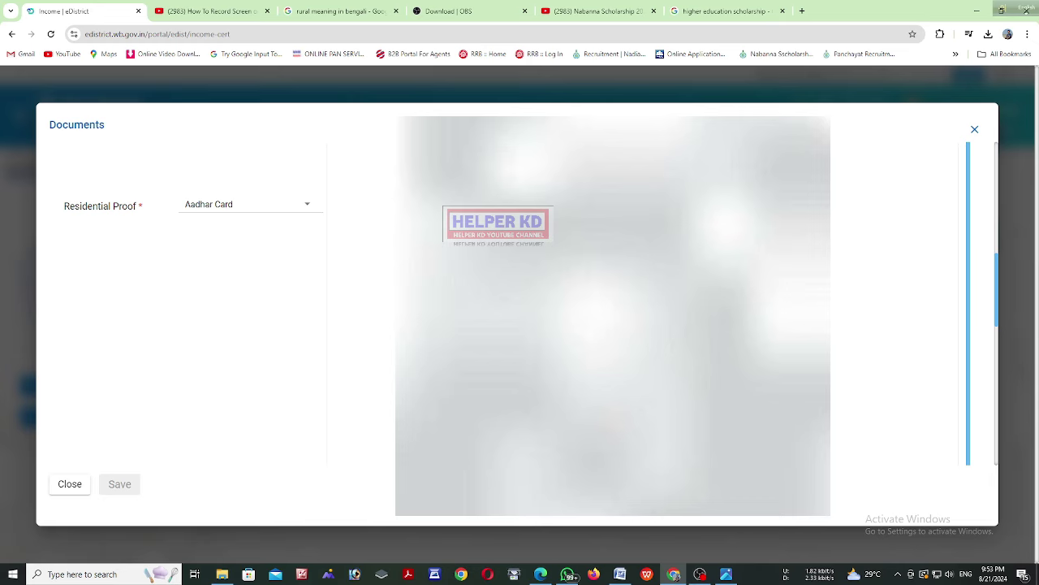
{"action": "scroll", "coordinate": [520, 325], "scroll_direction": "up", "scroll_amount": 5}
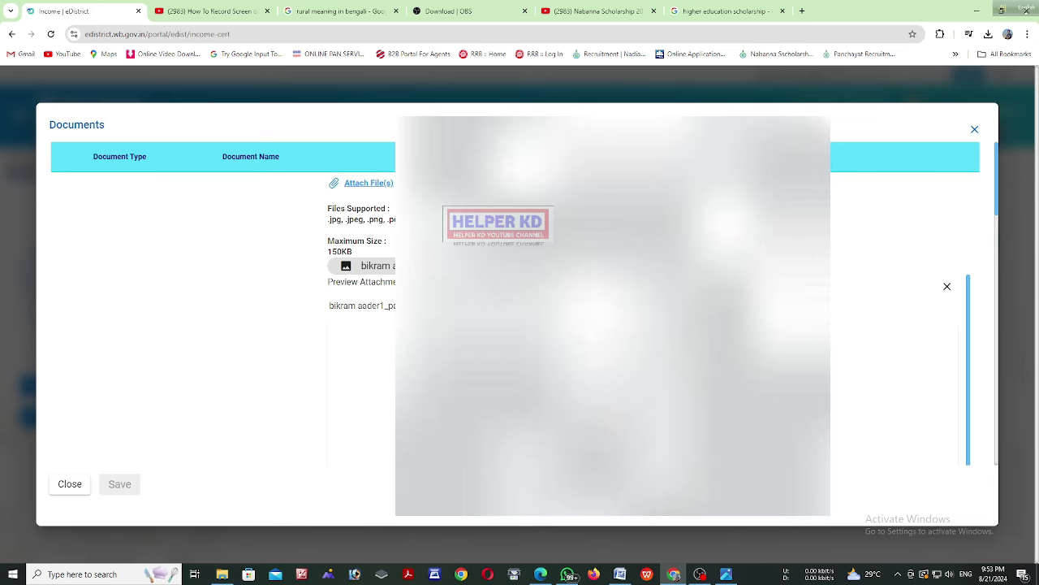
{"action": "scroll", "coordinate": [258, 262], "scroll_direction": "down", "scroll_amount": 5}
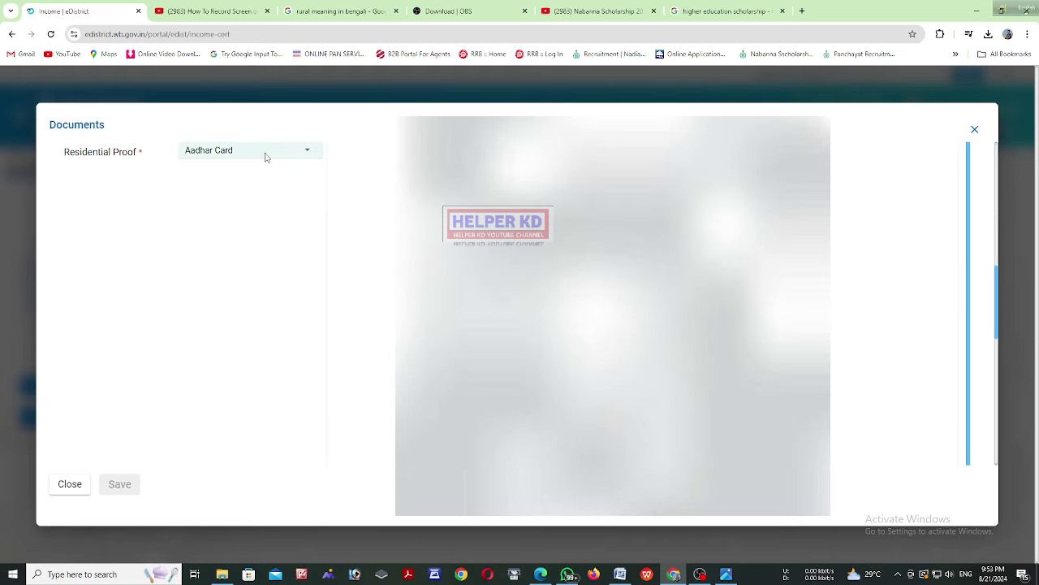
{"action": "scroll", "coordinate": [278, 258], "scroll_direction": "down", "scroll_amount": 4}
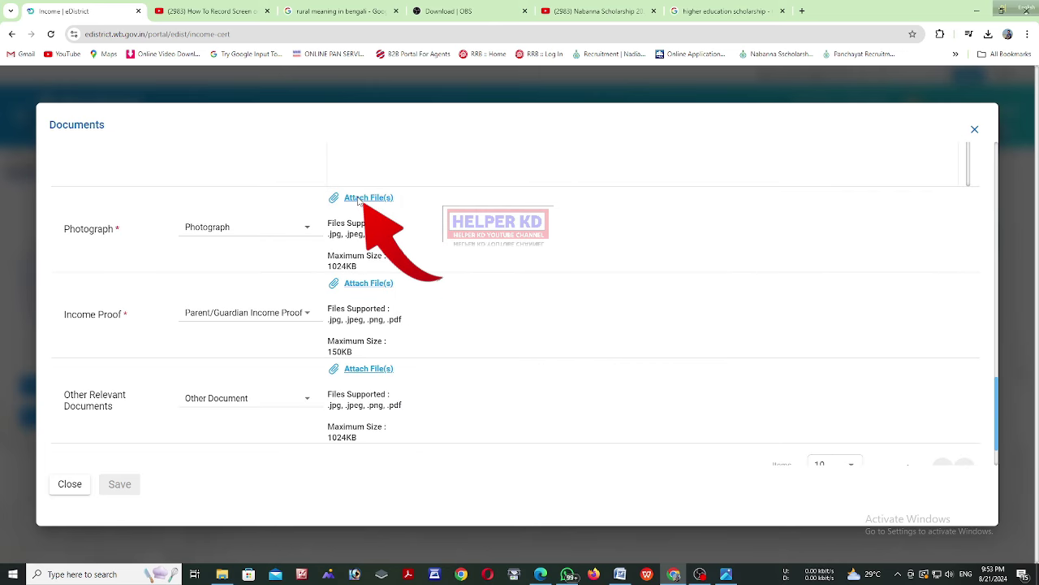
Attach the passport-size photo scan from the scans folder as the Photograph document
{"action": "left_click", "coordinate": [358, 202]}
{"action": "double_click", "coordinate": [277, 89]}
{"action": "left_click", "coordinate": [155, 86]}
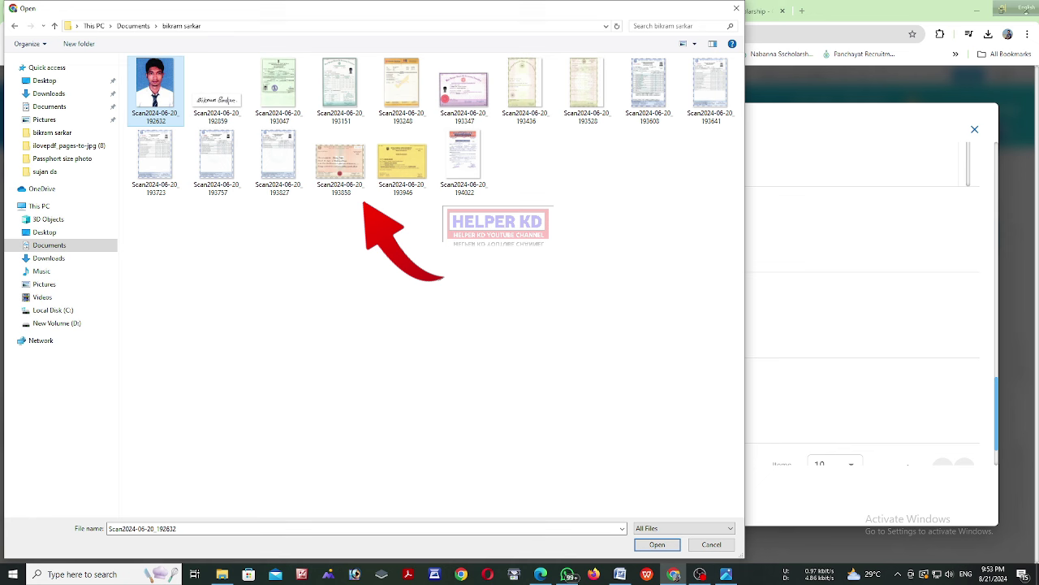
{"action": "left_click", "coordinate": [653, 546]}
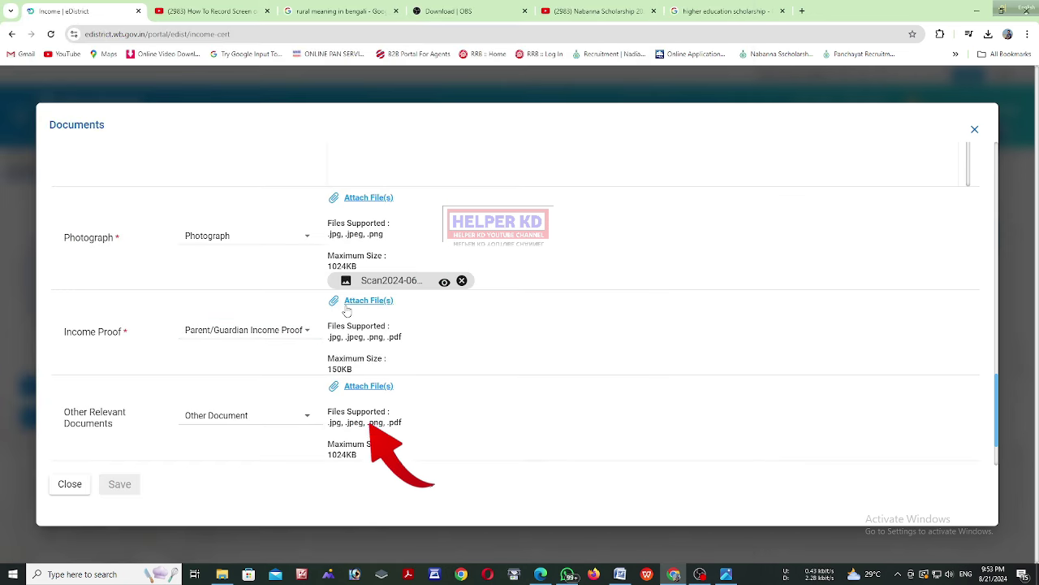
{"action": "left_click", "coordinate": [349, 309]}
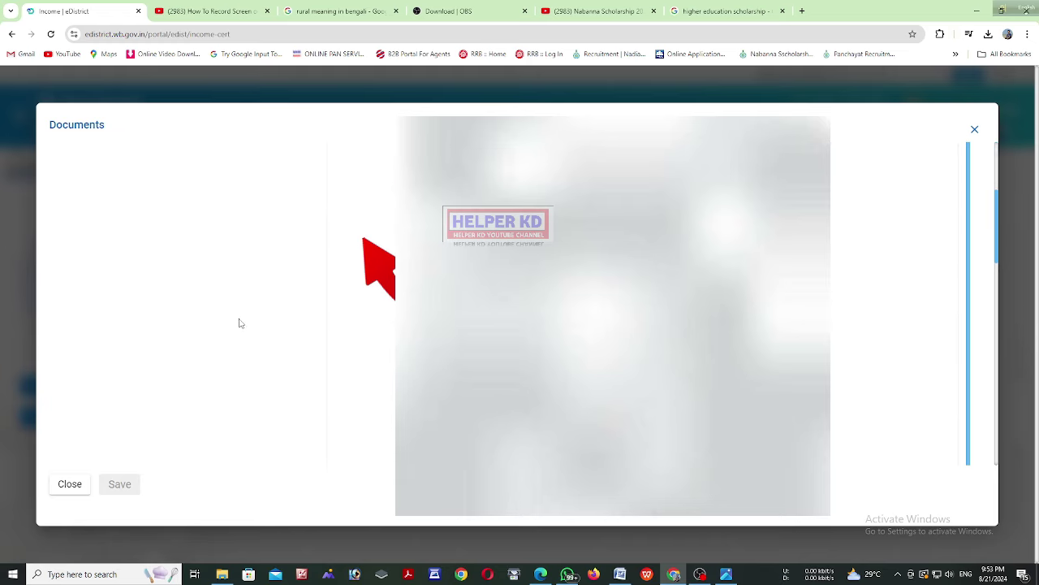
{"action": "scroll", "coordinate": [240, 328], "scroll_direction": "down", "scroll_amount": 2}
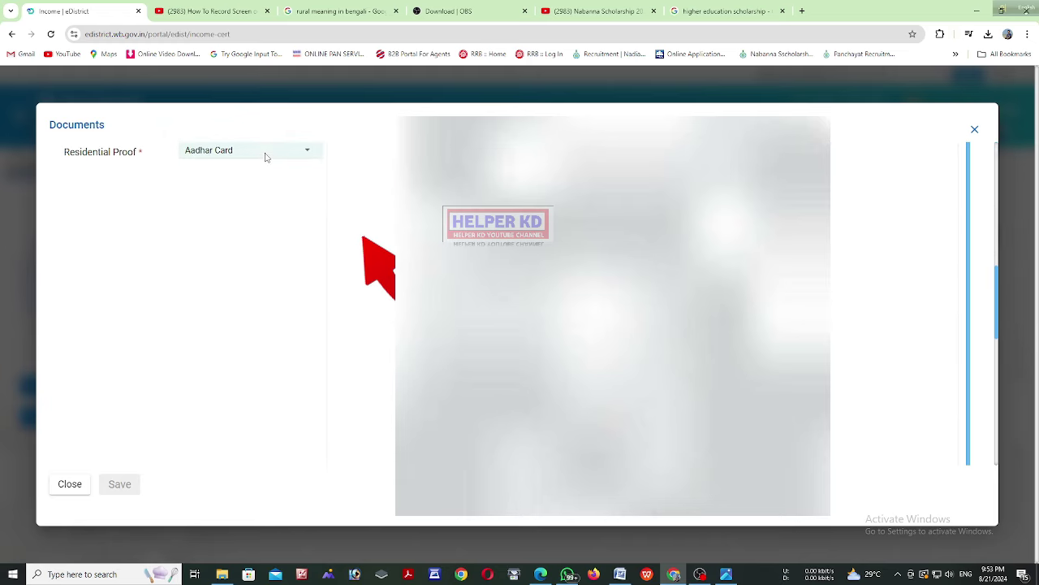
{"action": "scroll", "coordinate": [278, 257], "scroll_direction": "down", "scroll_amount": 5}
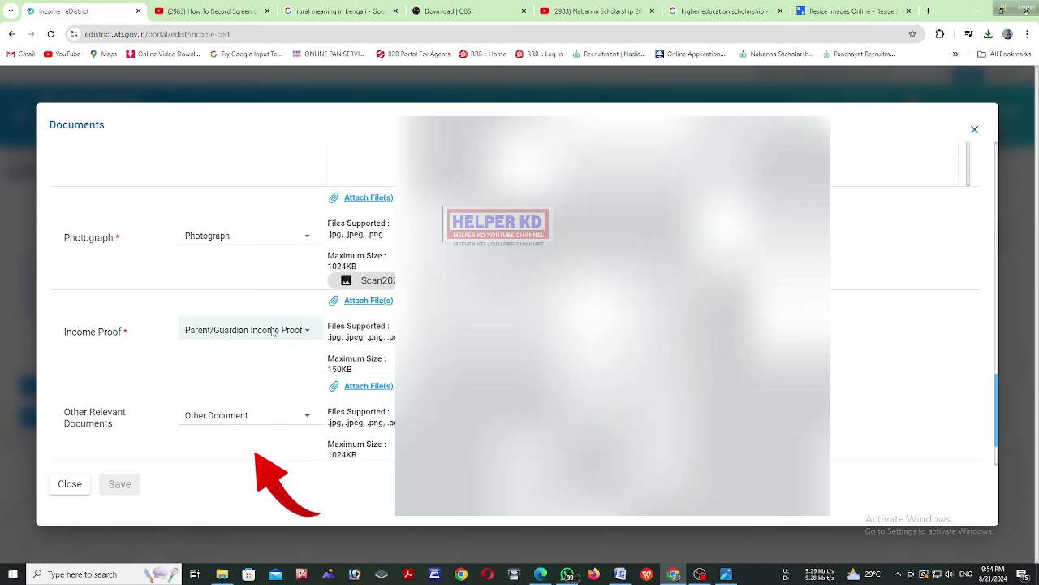
Set Income Proof to 'Income proof from Gram Pradhan/Municipality Councilor' and attach its scan from Downloads
{"action": "left_click", "coordinate": [244, 332]}
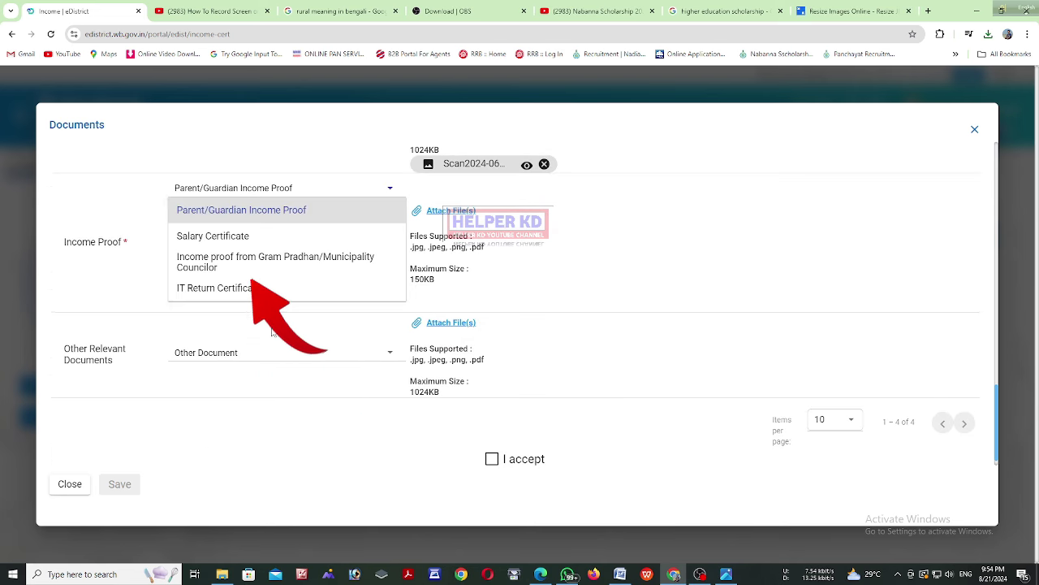
{"action": "left_click", "coordinate": [258, 262]}
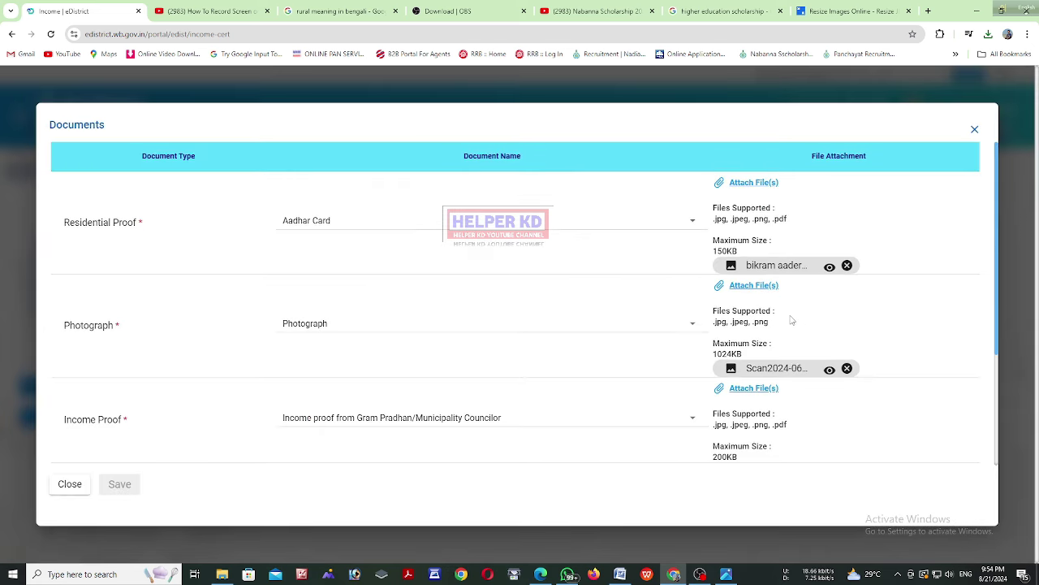
{"action": "scroll", "coordinate": [731, 316], "scroll_direction": "down", "scroll_amount": 1}
{"action": "scroll", "coordinate": [720, 313], "scroll_direction": "down", "scroll_amount": 2}
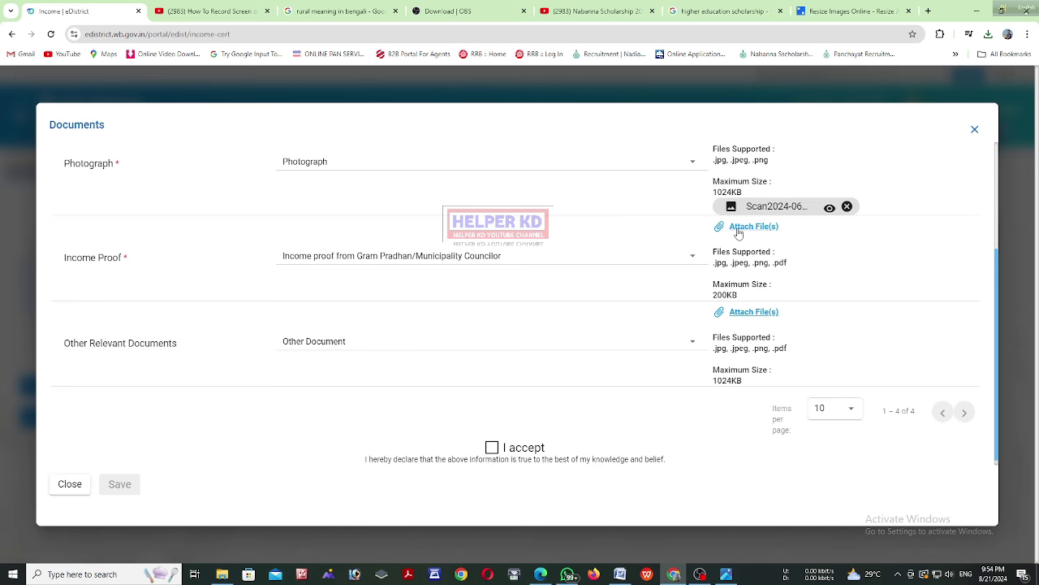
{"action": "left_click", "coordinate": [739, 231]}
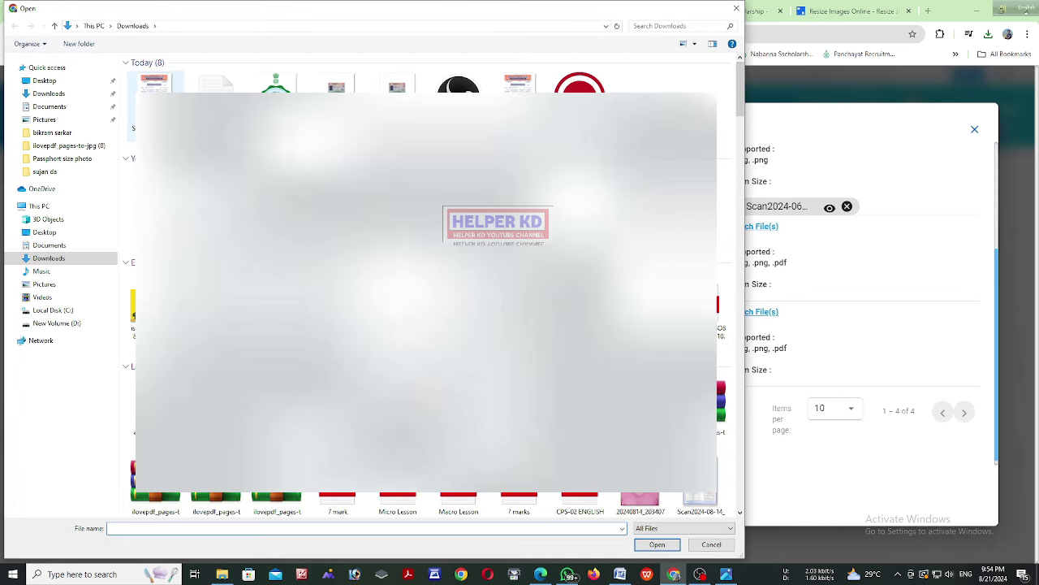
{"action": "left_click", "coordinate": [155, 82]}
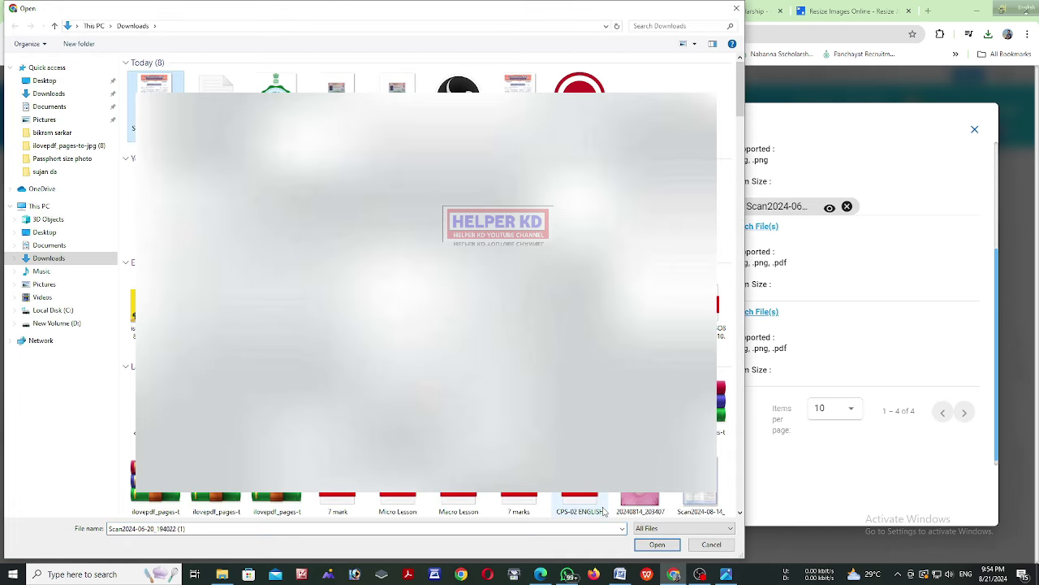
{"action": "left_click", "coordinate": [658, 544]}
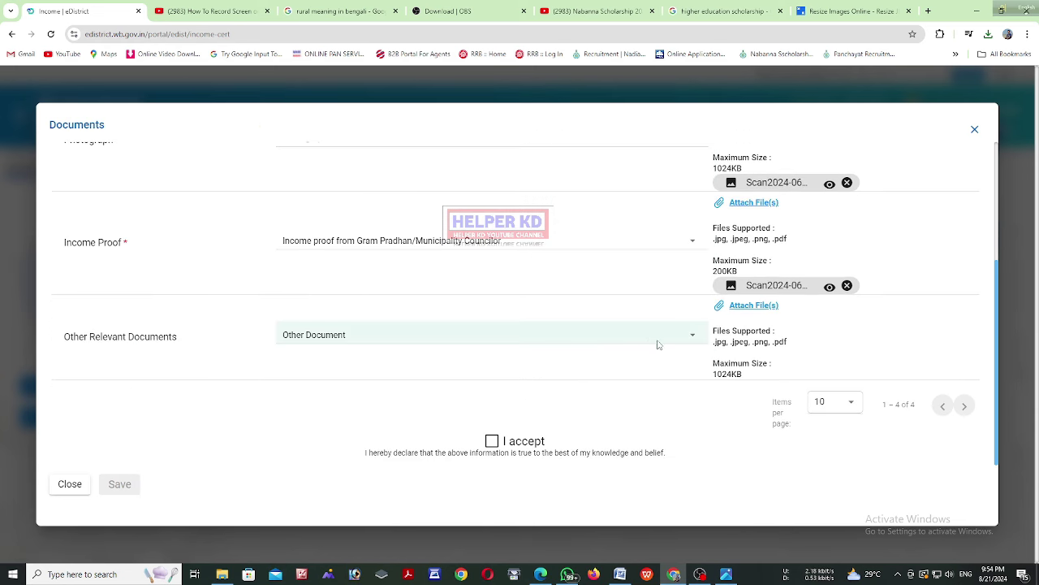
{"action": "scroll", "coordinate": [573, 314], "scroll_direction": "up", "scroll_amount": 5}
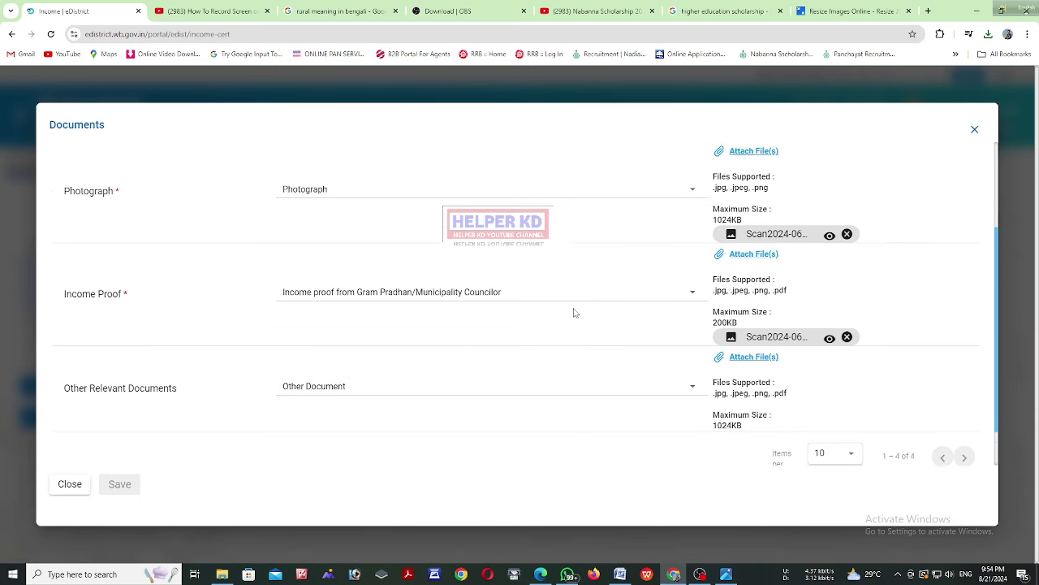
Preview the attached Aadhaar file, tick 'I accept' on the declaration, and save the documents
{"action": "left_click", "coordinate": [830, 268]}
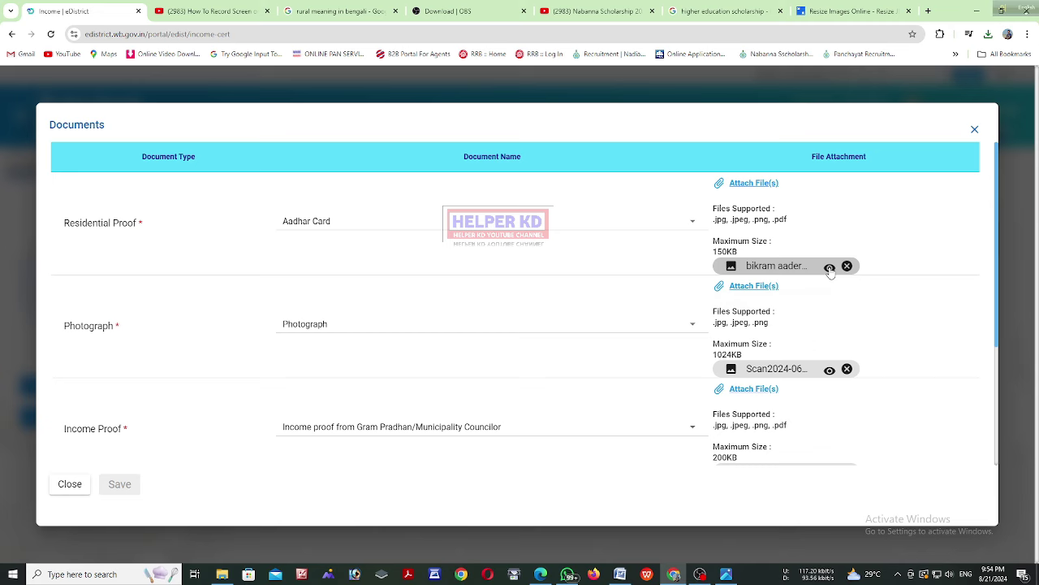
{"action": "scroll", "coordinate": [582, 305], "scroll_direction": "down", "scroll_amount": 5}
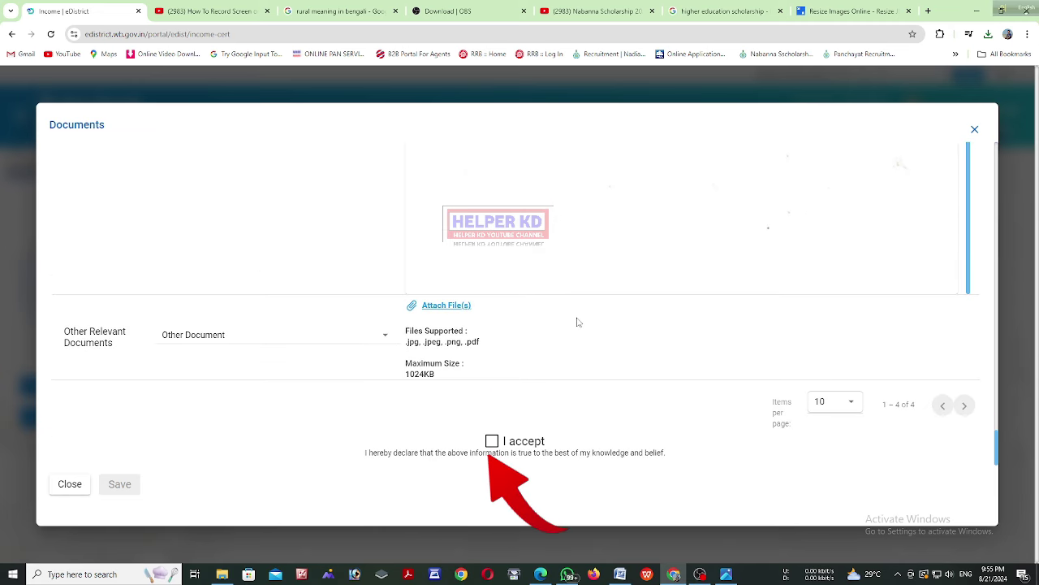
{"action": "left_click", "coordinate": [492, 441]}
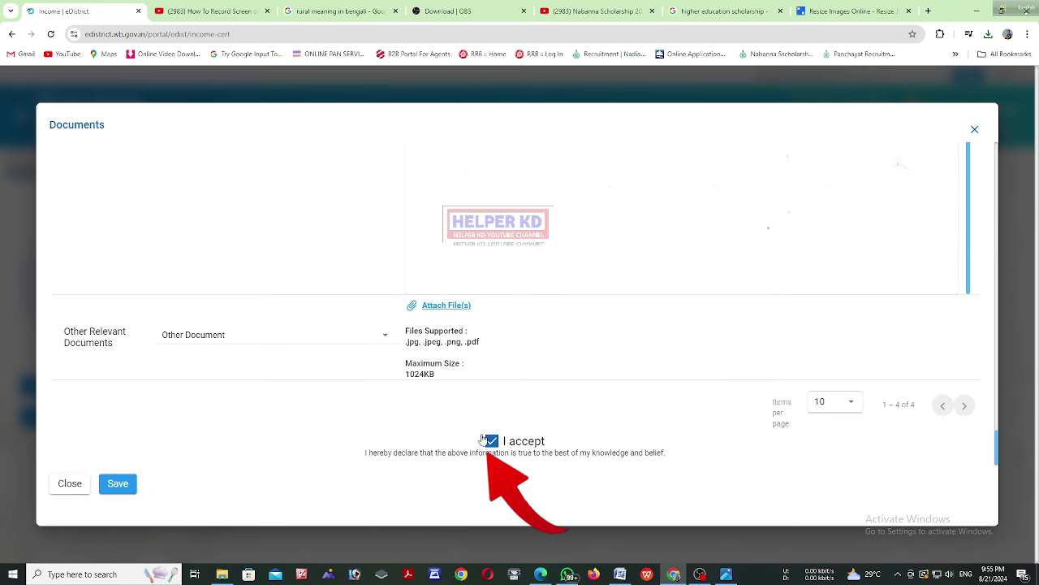
{"action": "left_click", "coordinate": [124, 485]}
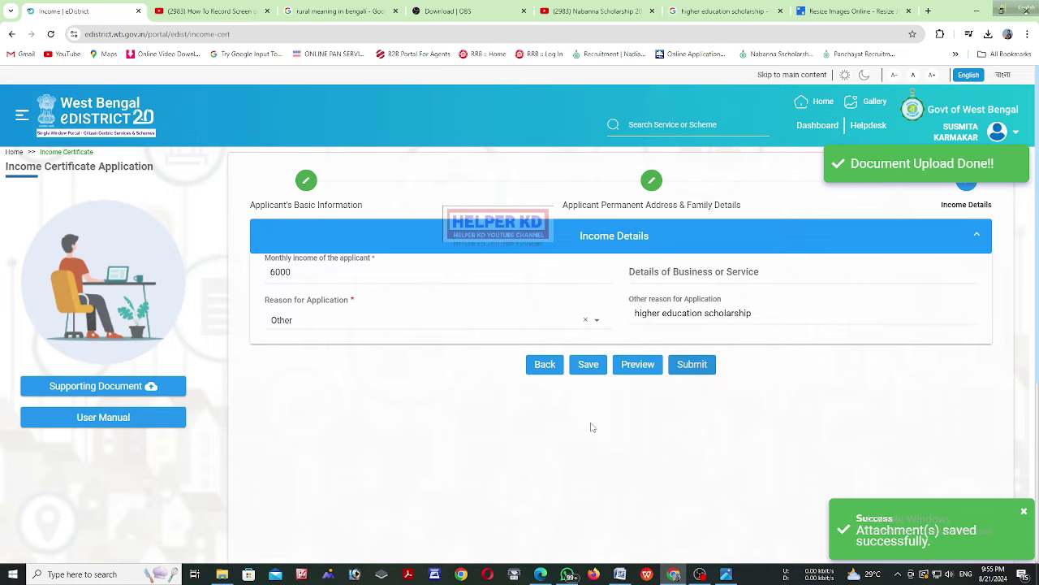
Submit the application and download its acknowledgement from the Application Summary's Downloads menu
{"action": "left_click", "coordinate": [696, 365]}
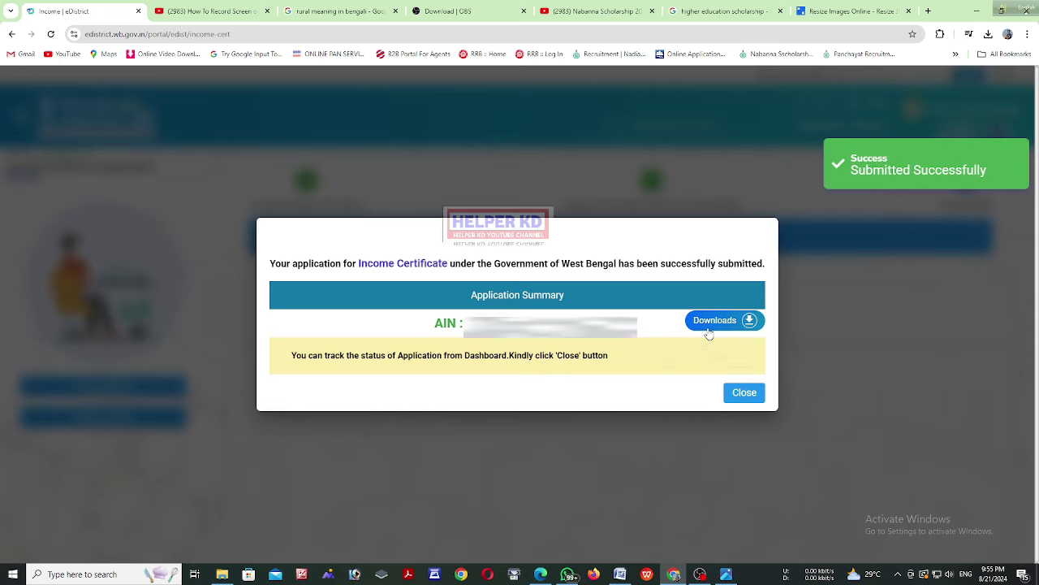
{"action": "mouse_move", "coordinate": [709, 333]}
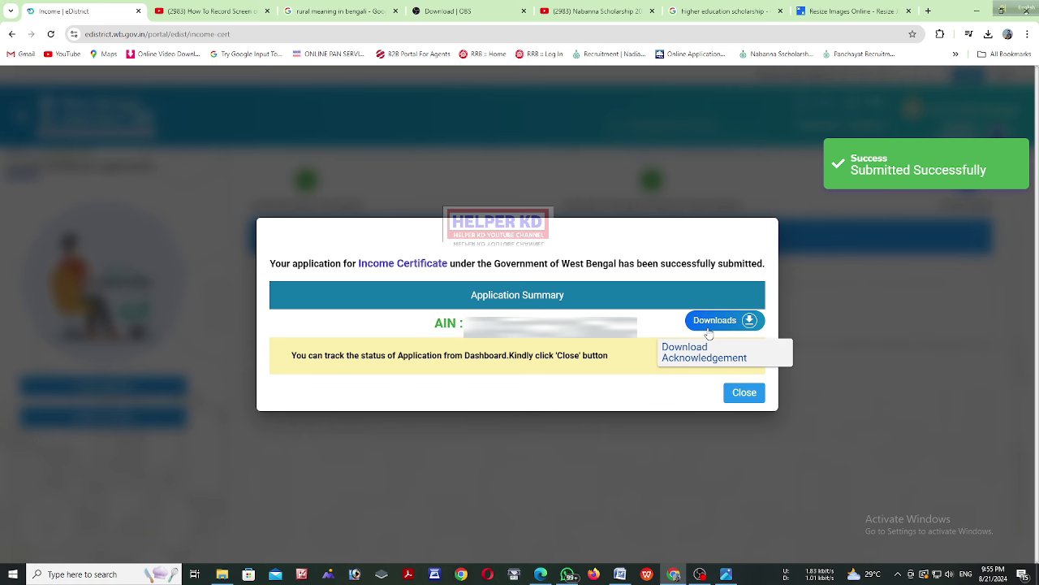
{"action": "left_click", "coordinate": [709, 334]}
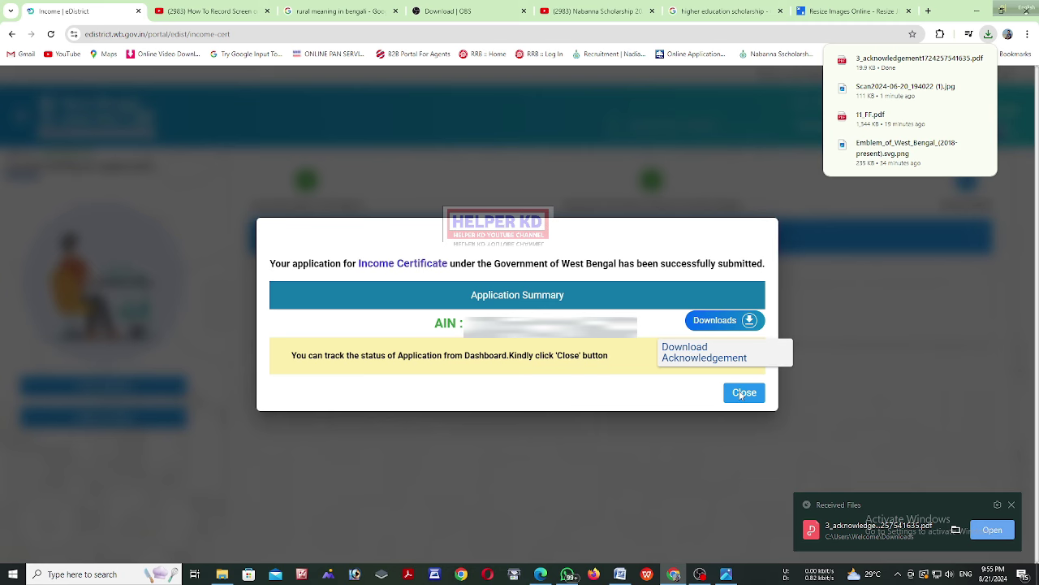
Close the summary popup and open the acknowledgement PDF from the browser's recent downloads
{"action": "left_click", "coordinate": [741, 393]}
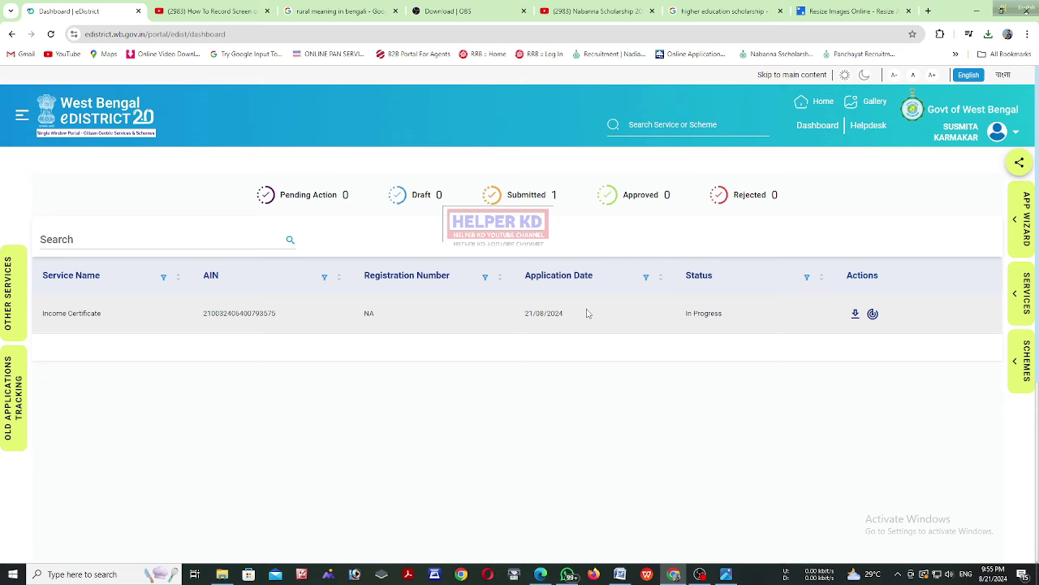
{"action": "left_click", "coordinate": [855, 313]}
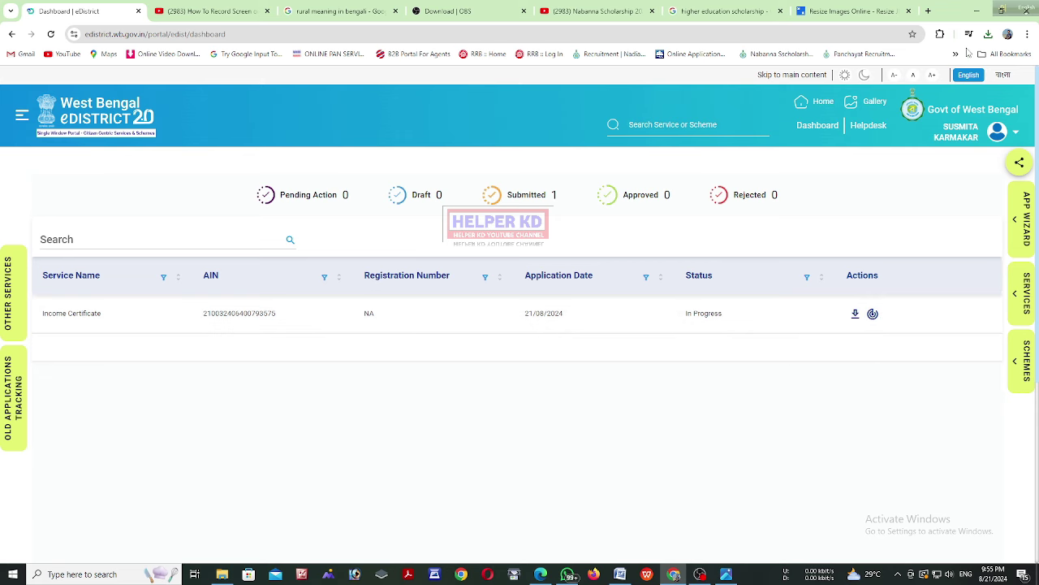
{"action": "left_click", "coordinate": [855, 313]}
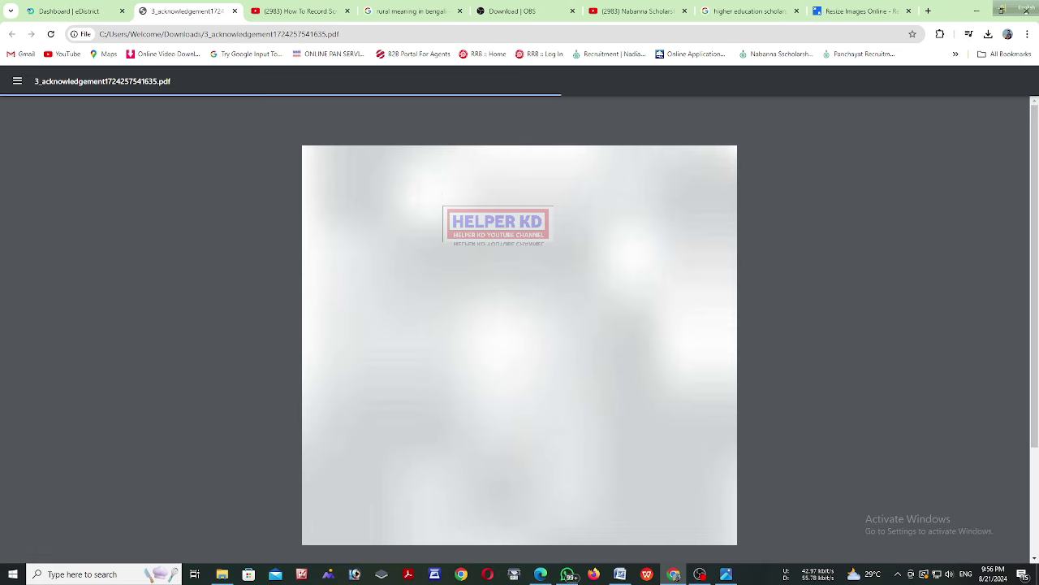
{"action": "scroll", "coordinate": [515, 325], "scroll_direction": "down", "scroll_amount": 5}
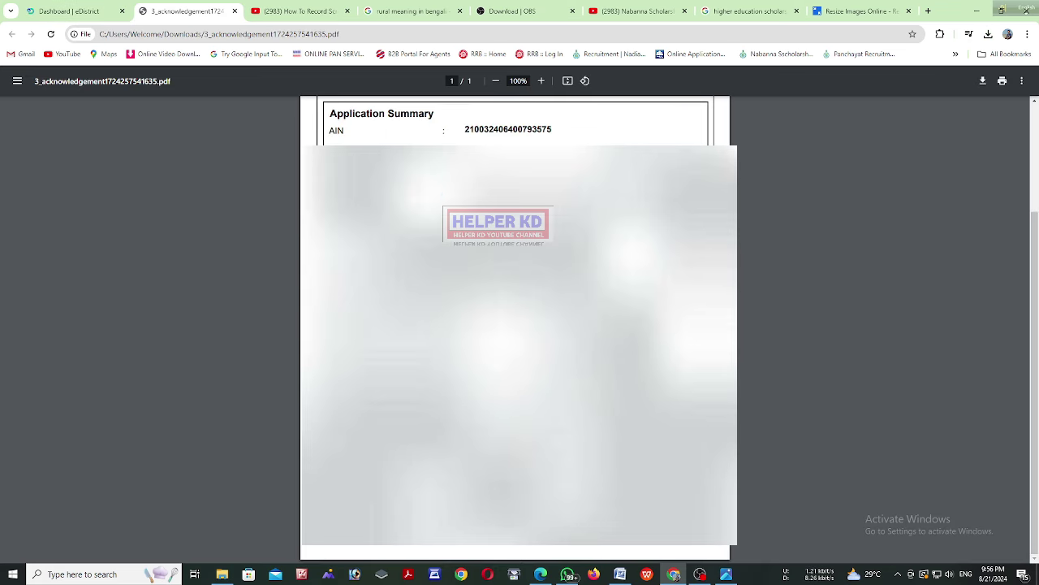